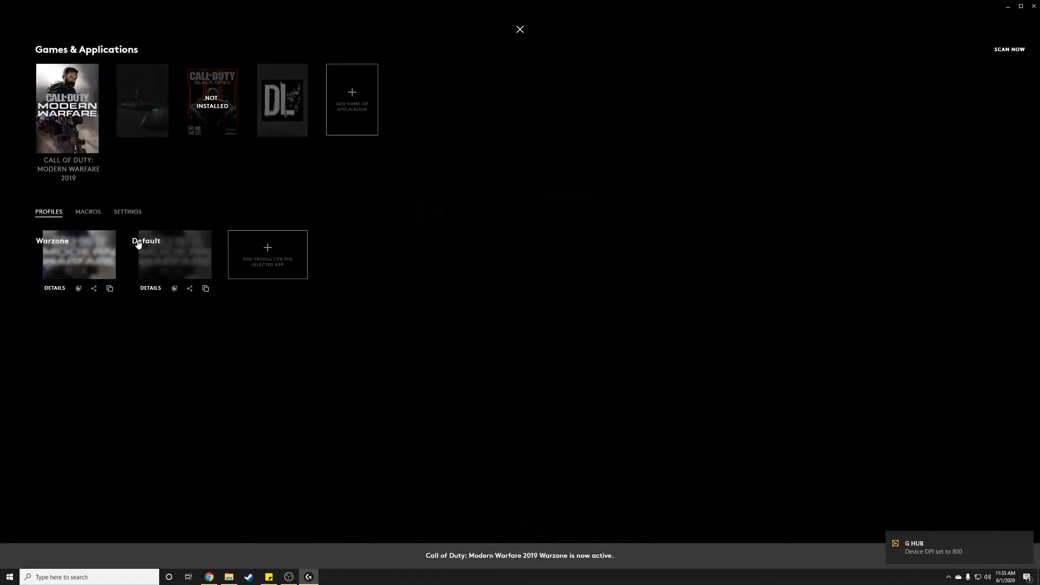
Inspect the Standard (Default), Warzone and Default profile details, ending back on the Desktop profiles
click(148, 123)
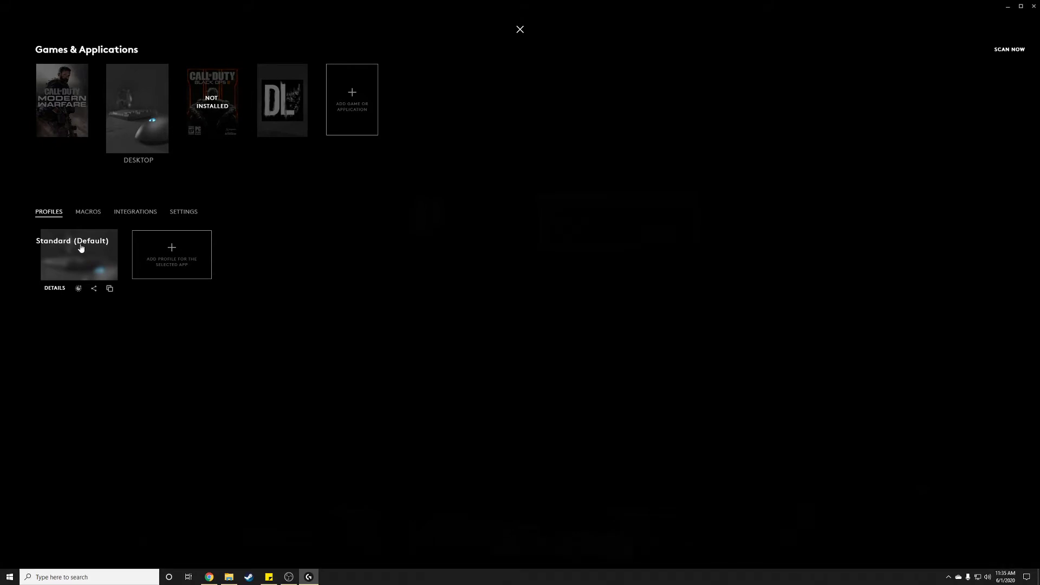
click(57, 288)
click(512, 35)
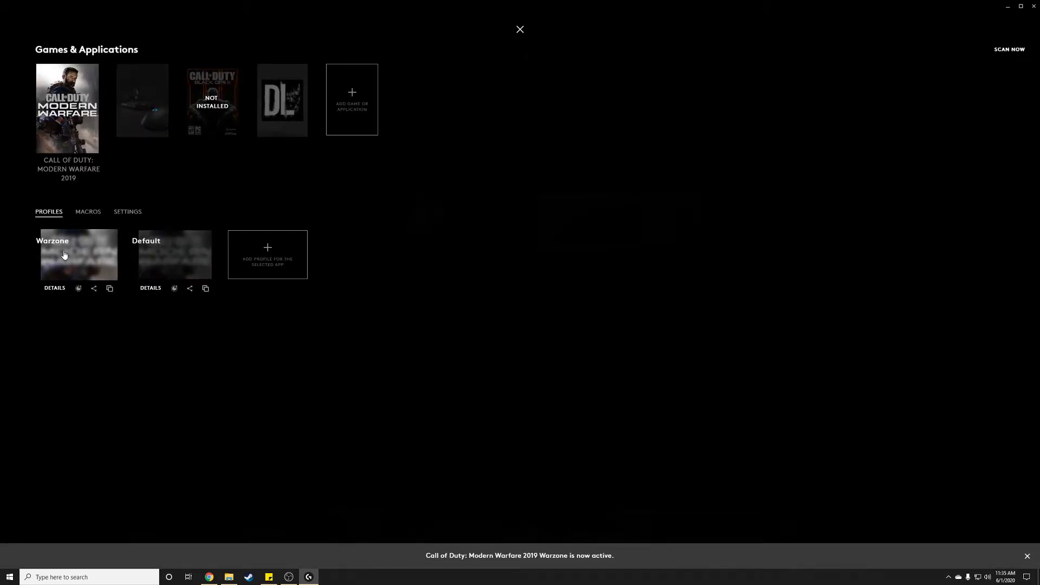
click(56, 289)
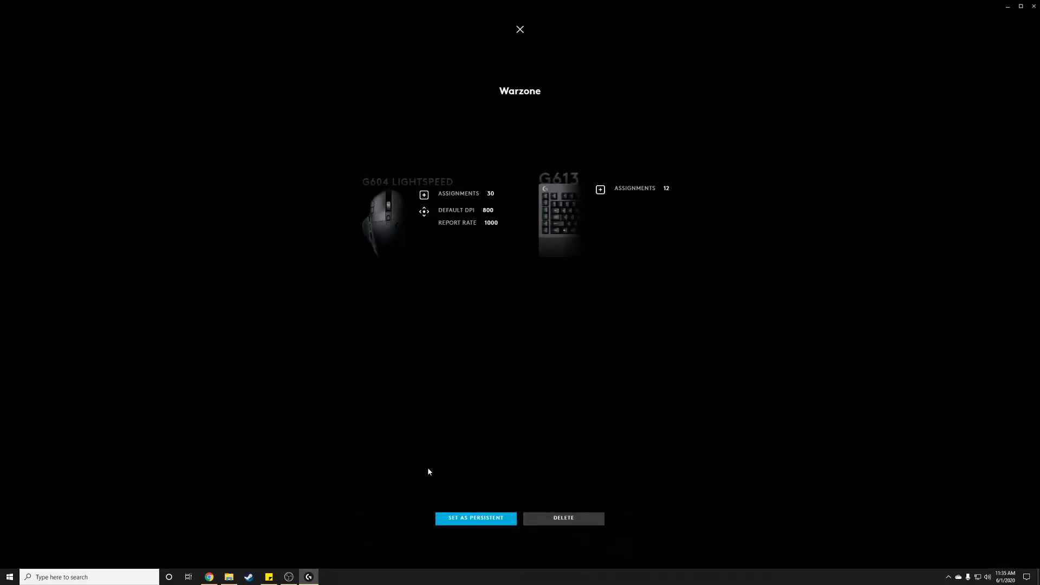
click(517, 26)
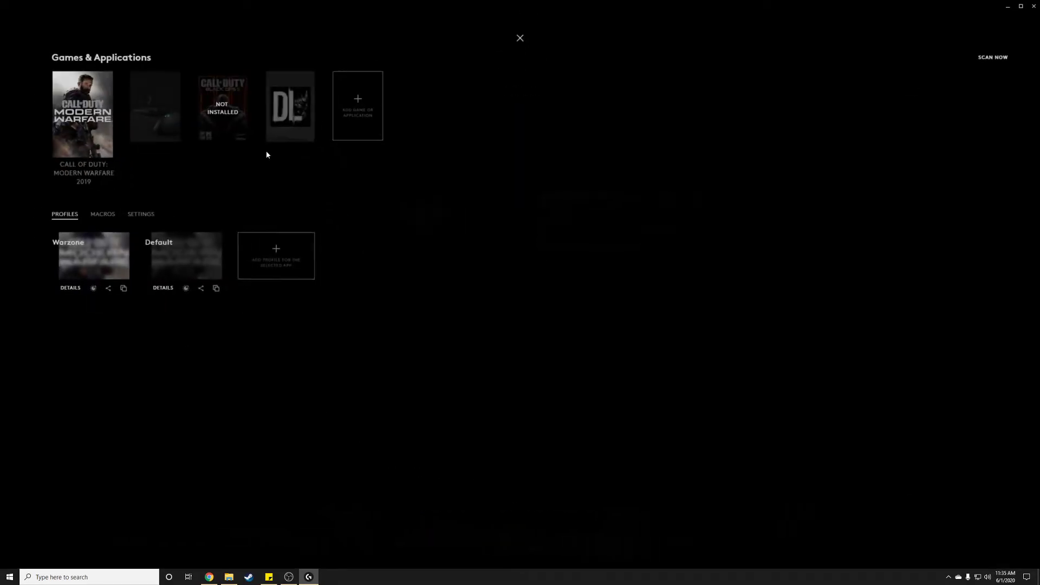
click(152, 289)
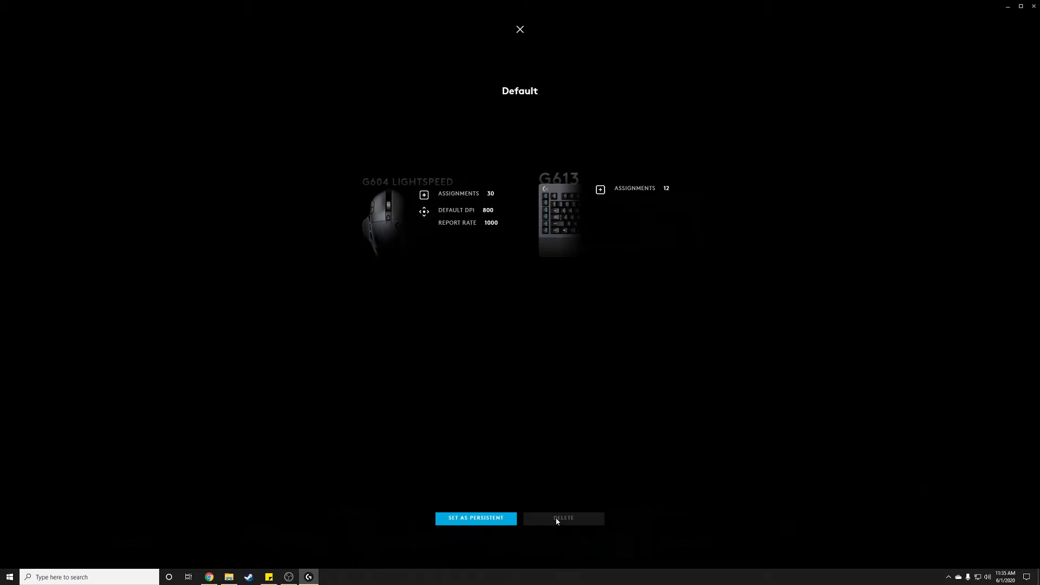
click(520, 29)
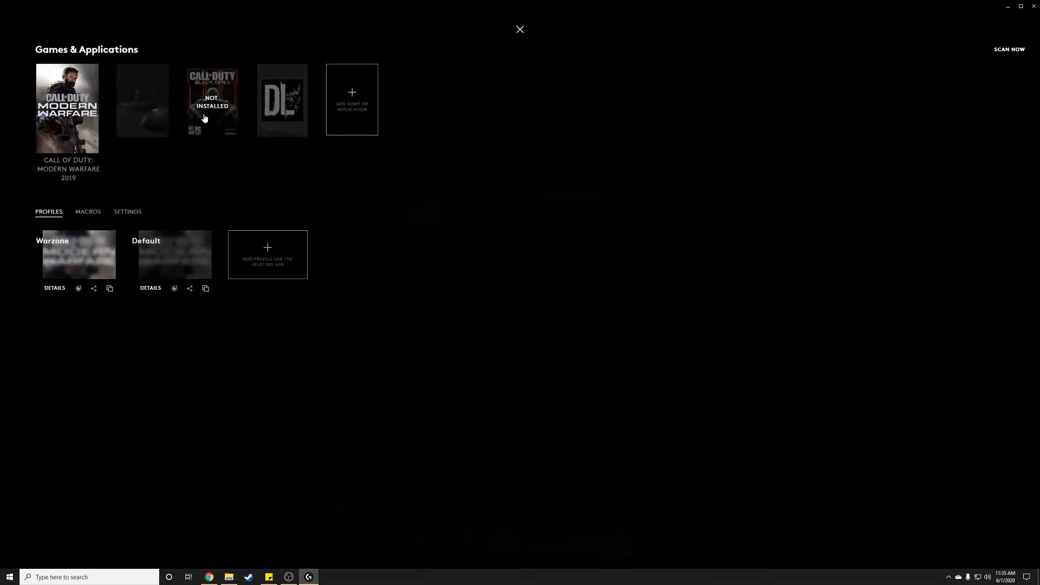
click(141, 111)
click(79, 113)
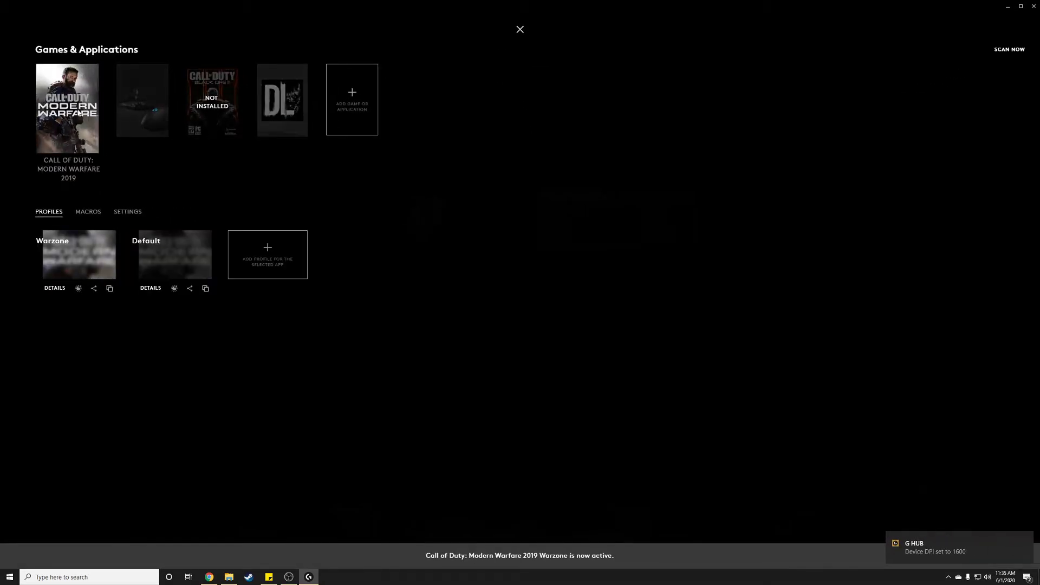
Add CatanUniverse.exe as a new game and select its Catan Universe tile
click(142, 106)
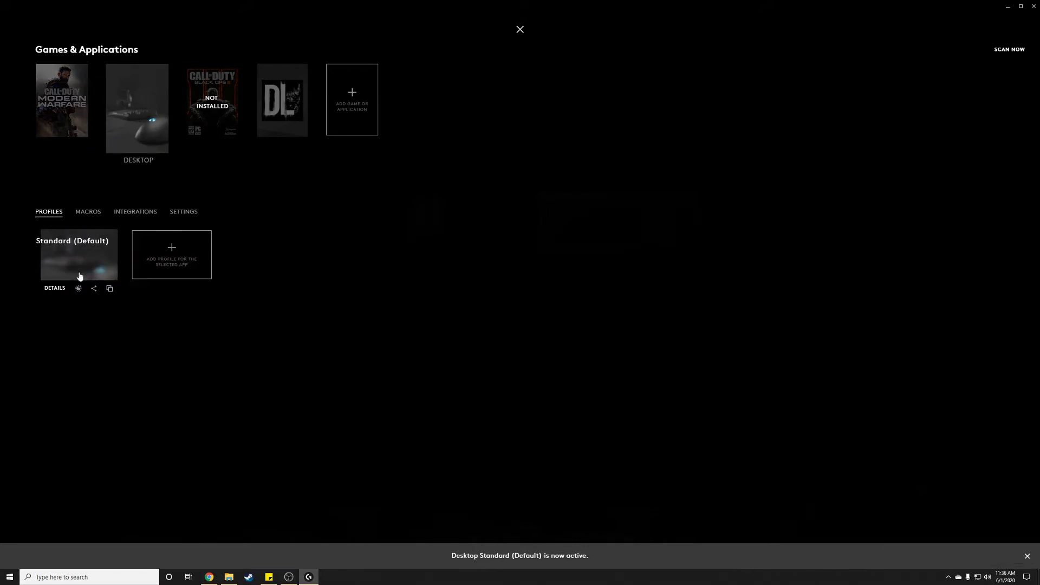
click(352, 98)
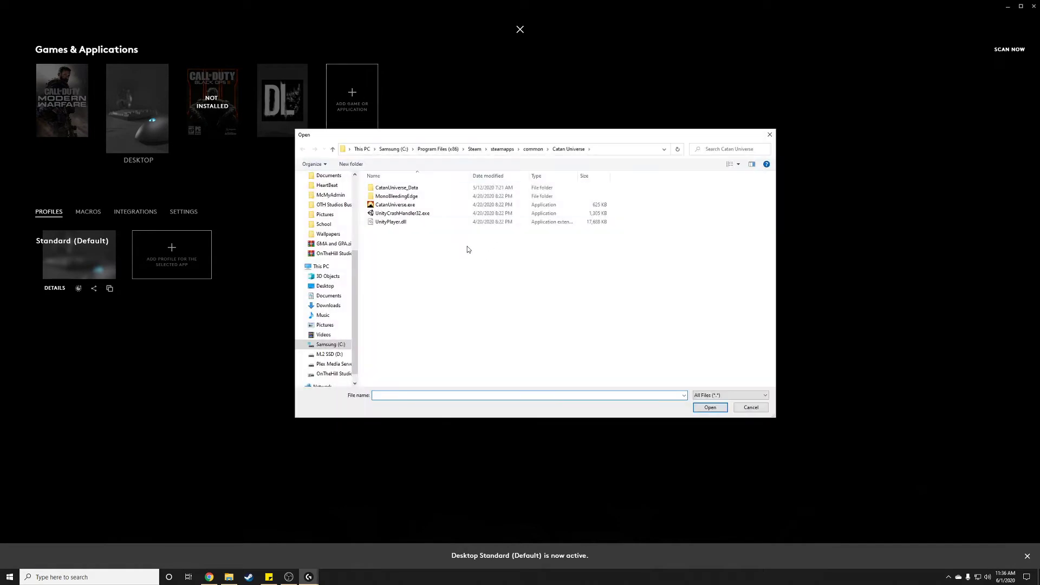
click(395, 204)
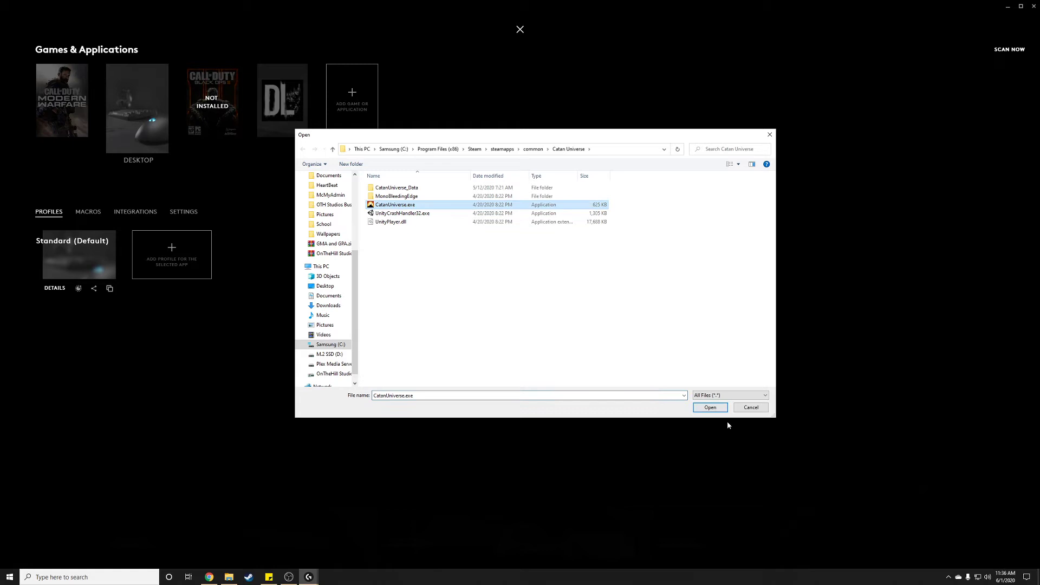
click(711, 407)
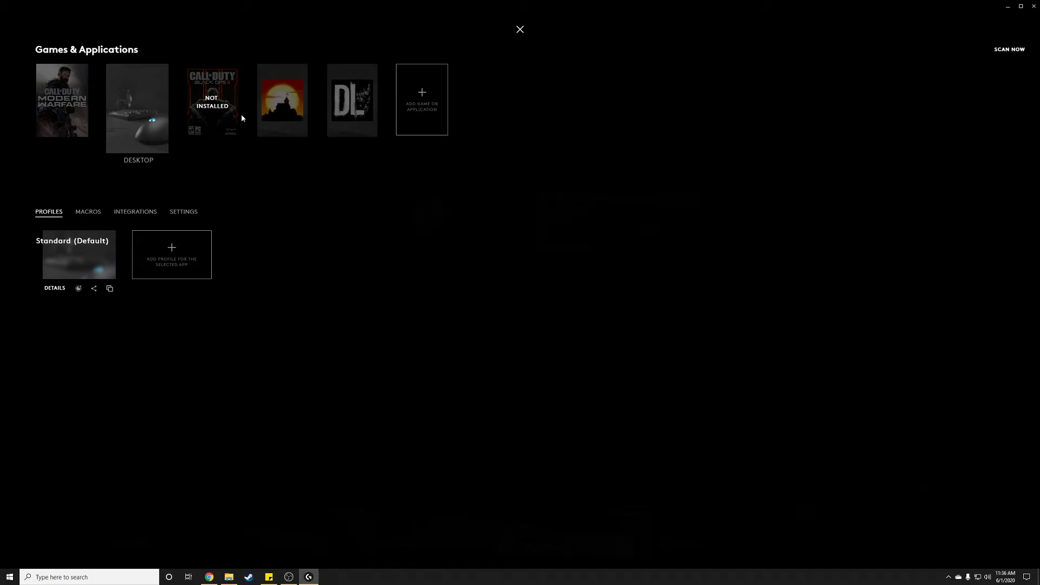
click(285, 112)
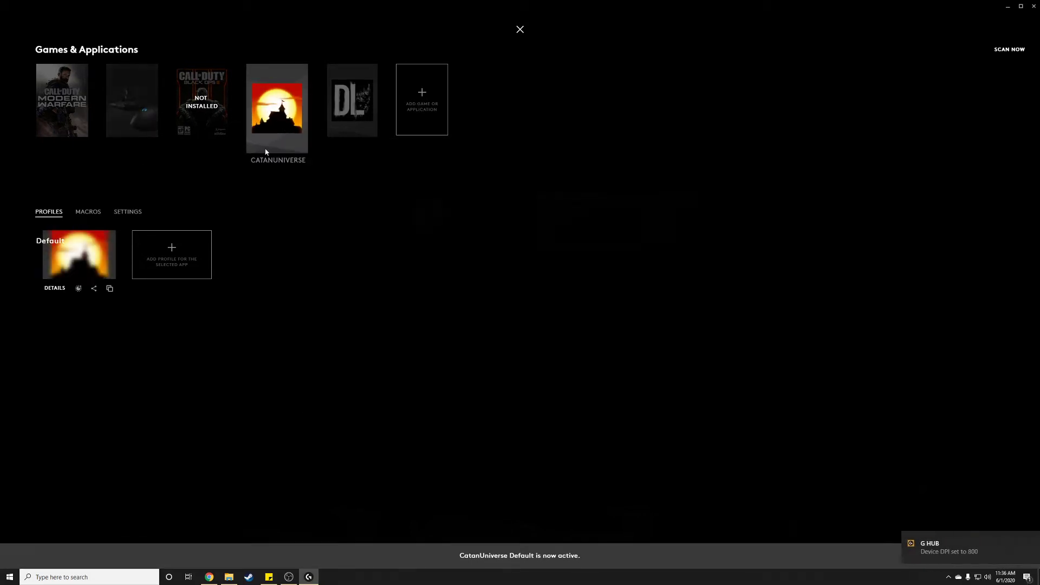
View the G604 mouse button assignments for the Catan profile
click(80, 257)
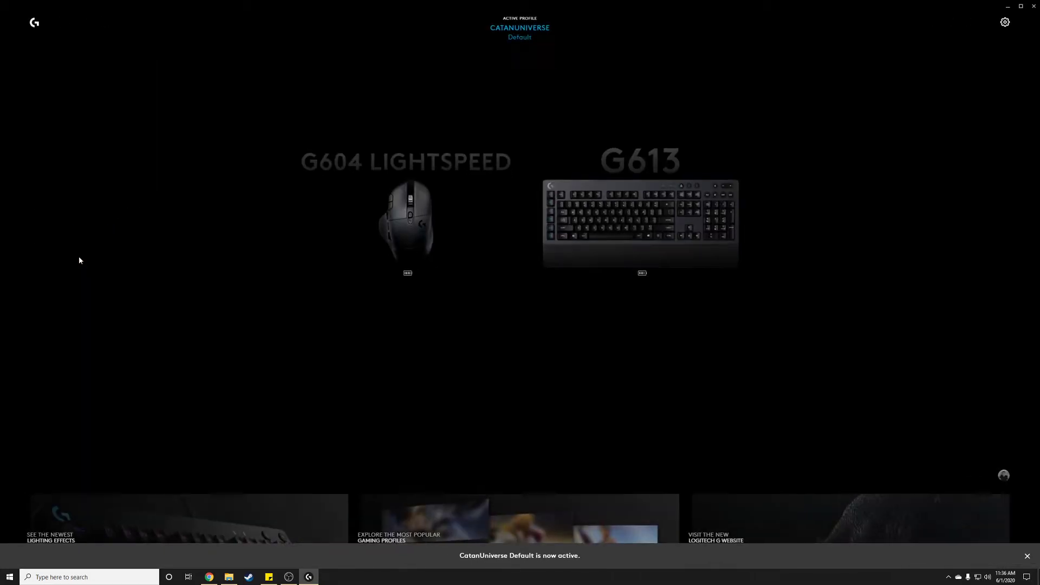
click(402, 227)
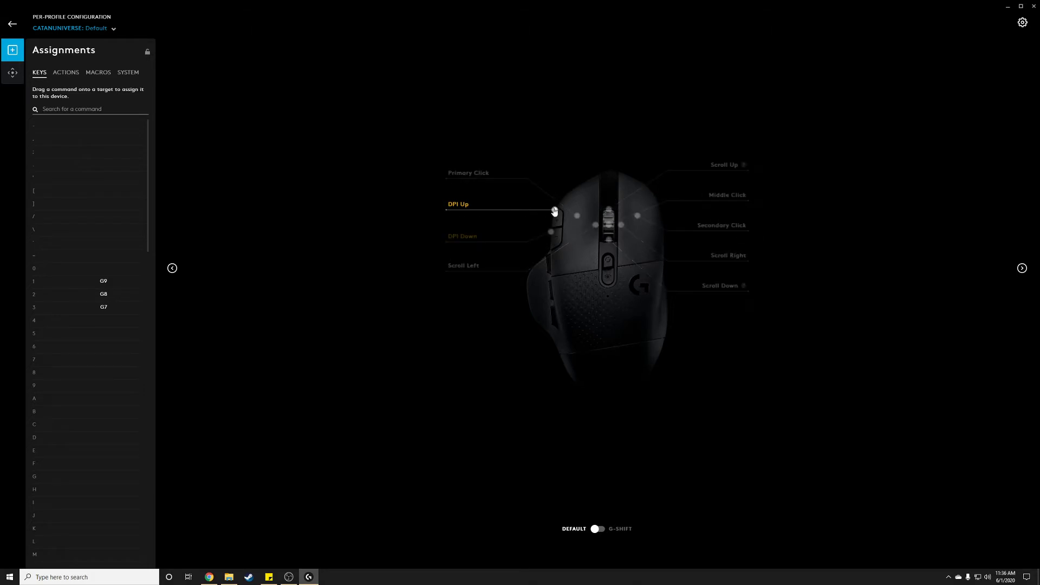
click(15, 26)
Switch to the Desktop profile and view its G604 button assignments
click(512, 35)
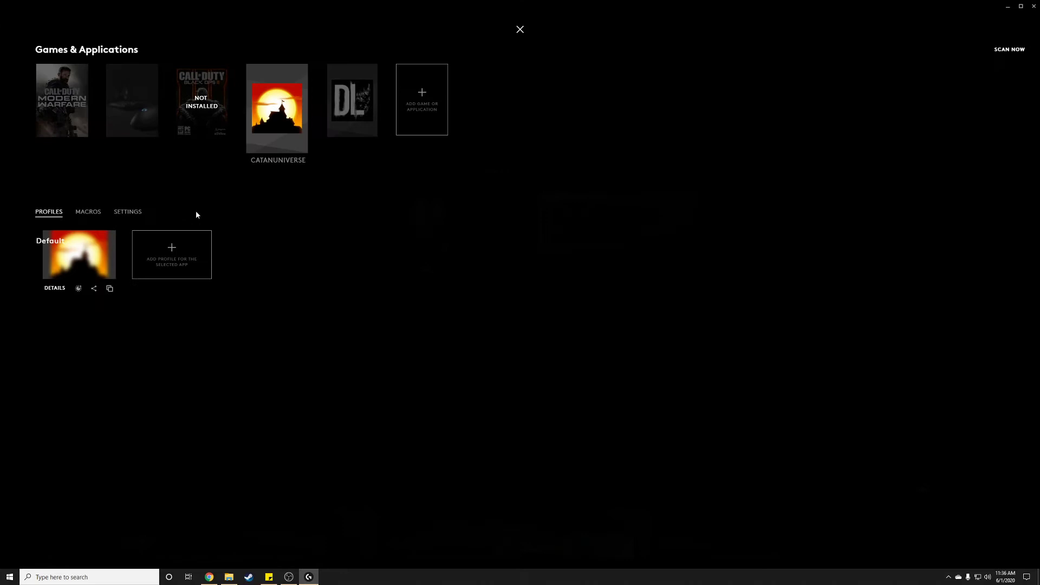
click(133, 135)
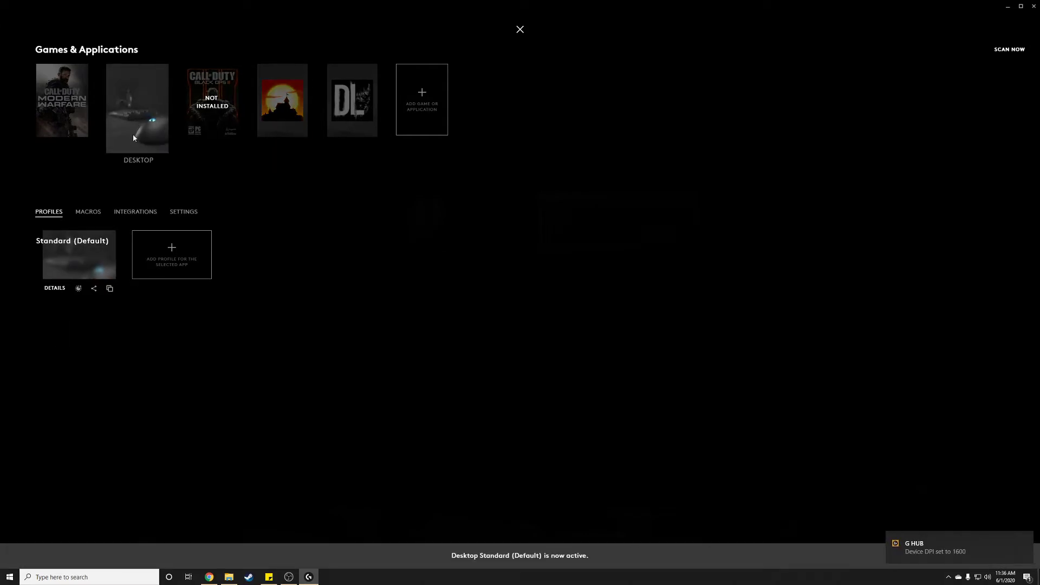
click(83, 265)
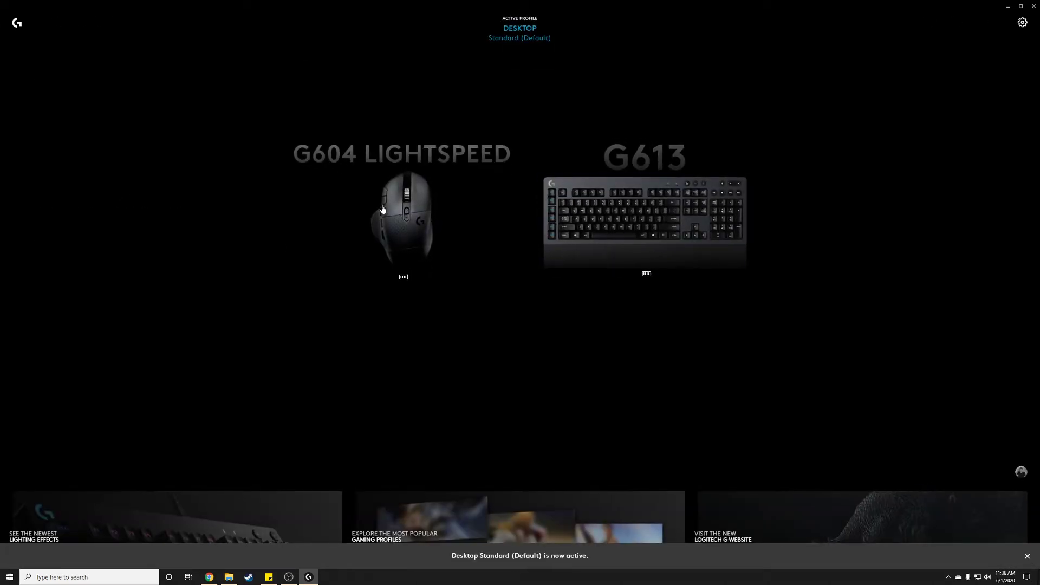
click(390, 222)
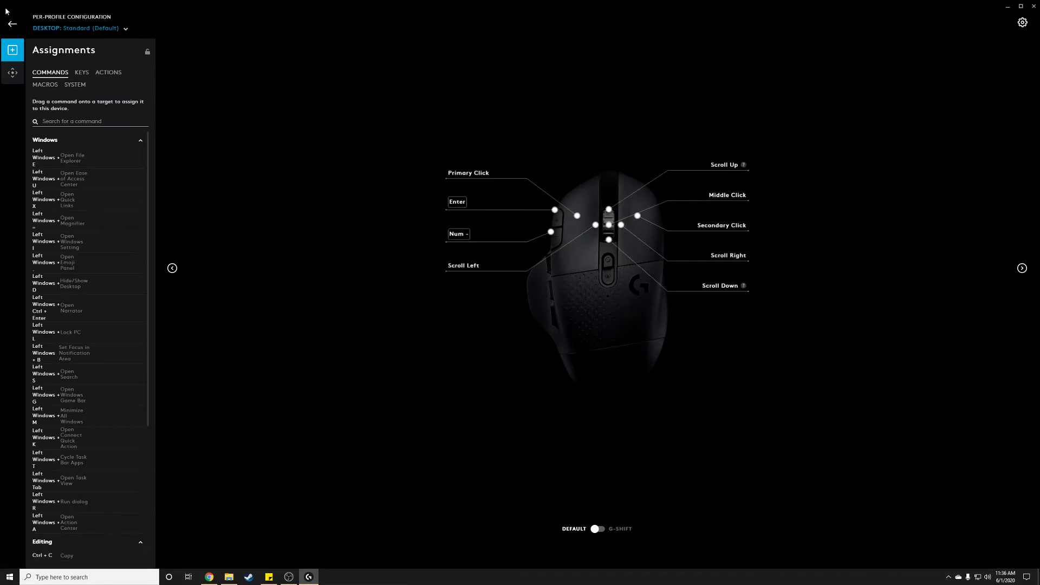
click(9, 25)
Drag Desktop's Standard (Default) profile onto Catan Universe, then inspect both Catan profiles' details
click(525, 31)
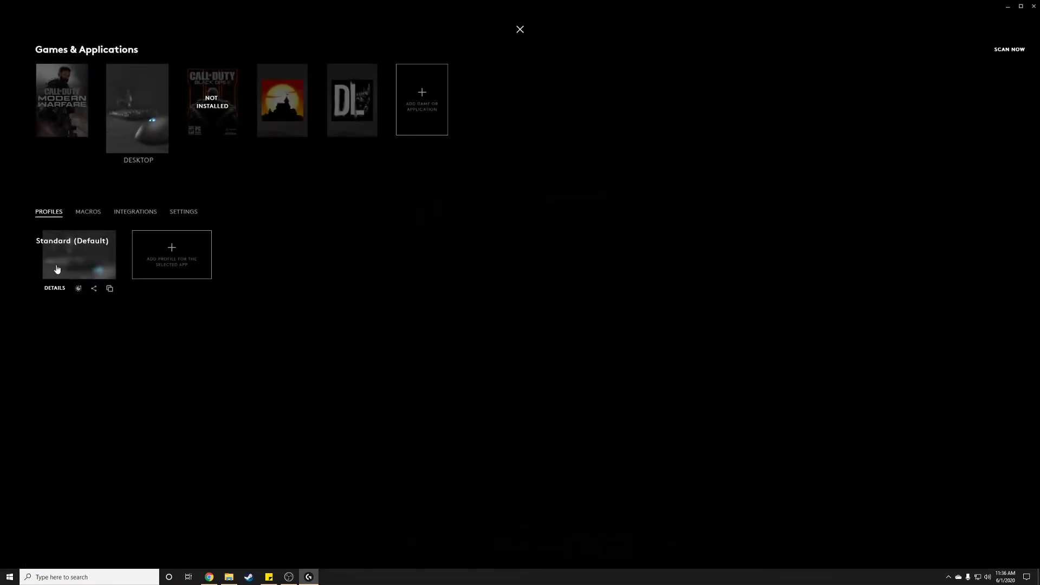
drag(78, 264, 281, 111)
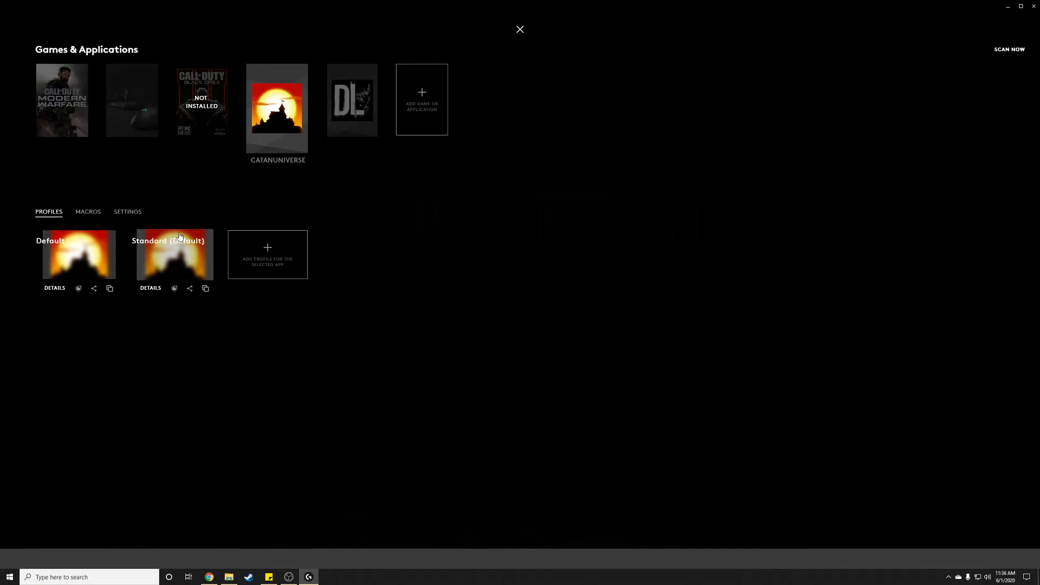
click(151, 289)
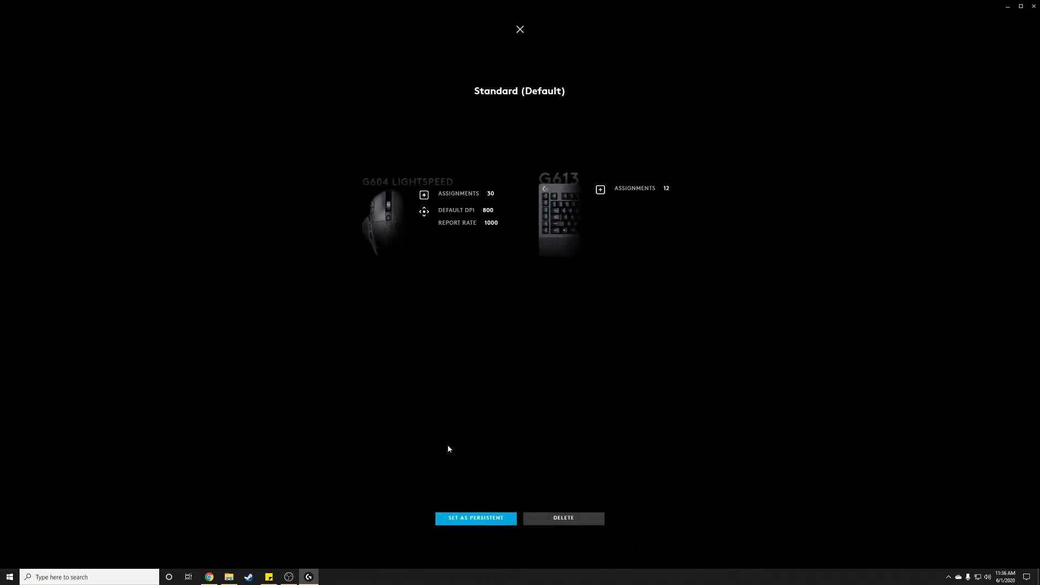
click(520, 30)
click(47, 288)
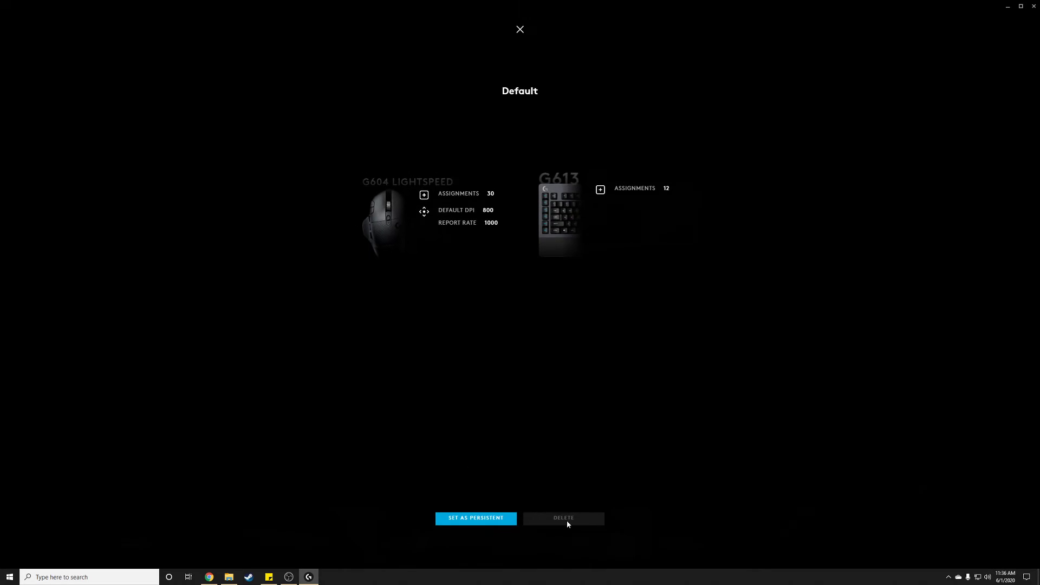
click(520, 30)
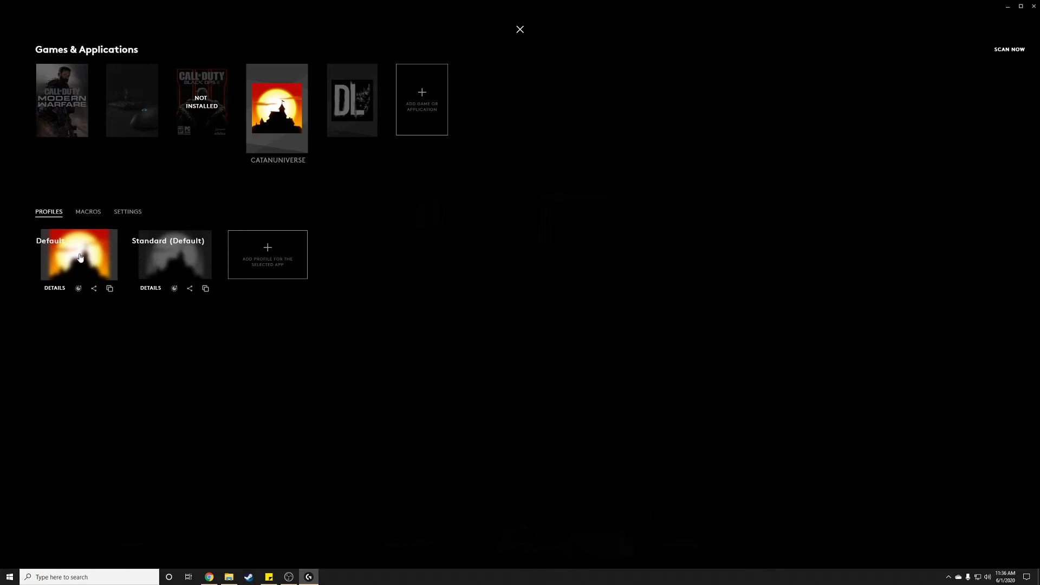
Replace 'Standard' with 'Catan Universe' in the copied profile's name under Catan Universe
click(132, 115)
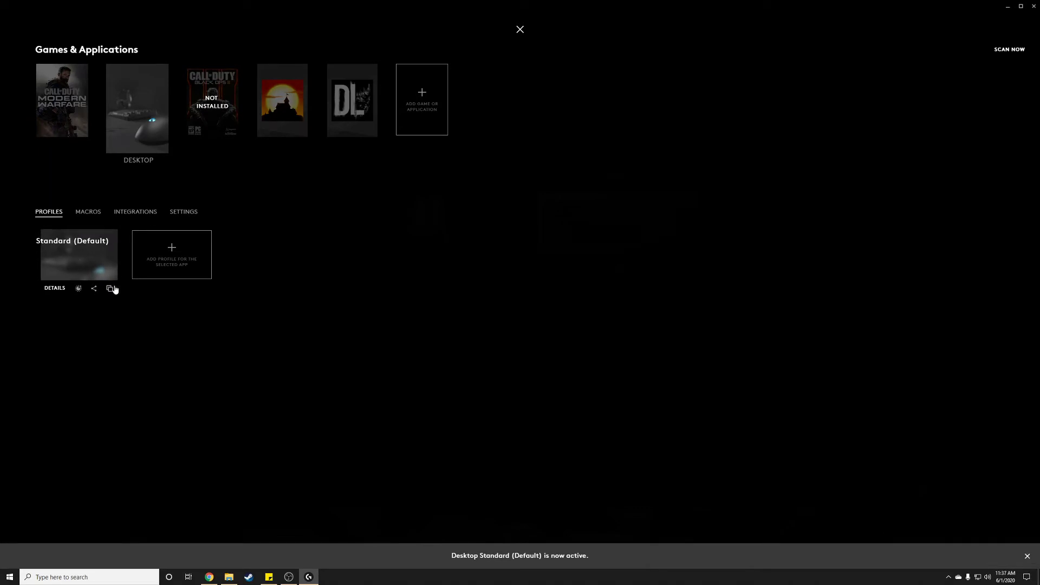
click(278, 105)
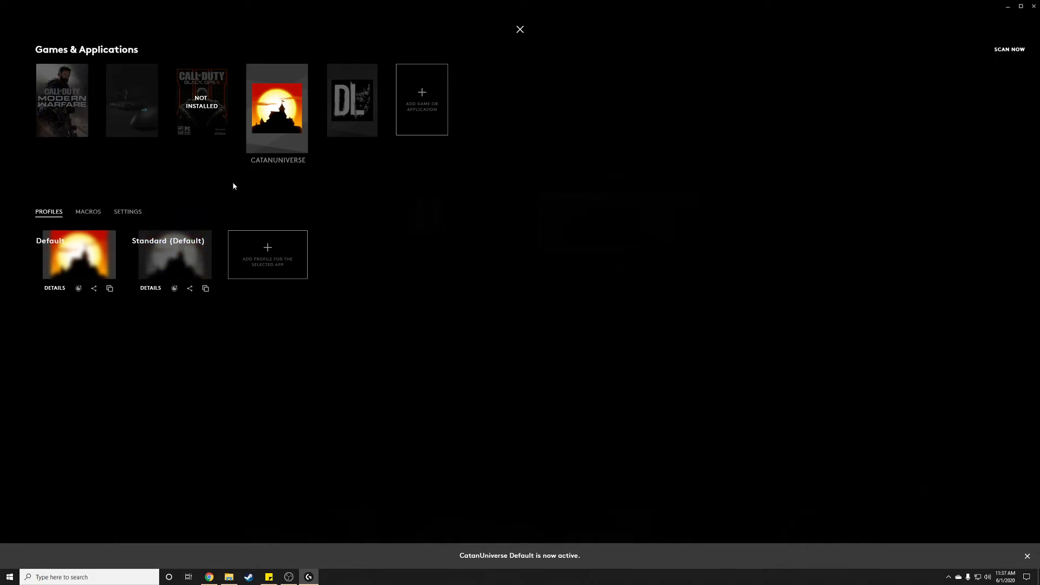
click(152, 289)
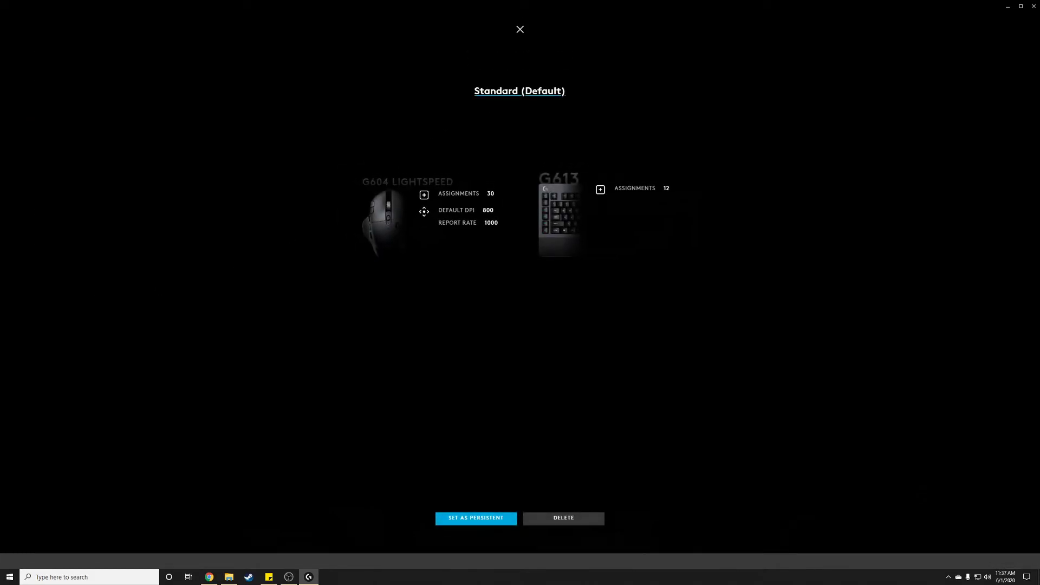
drag(516, 90, 476, 91)
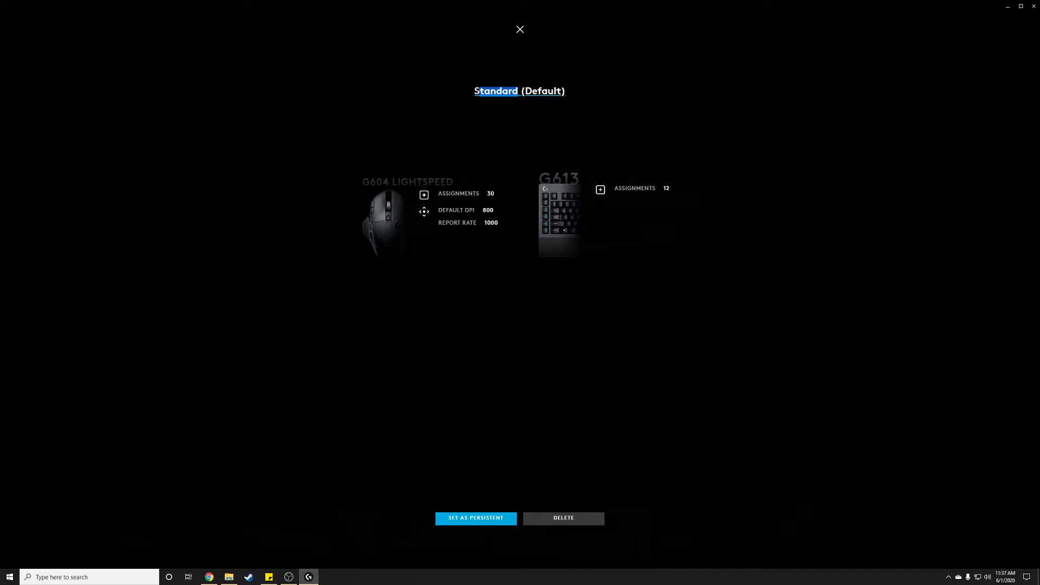
text(Catan univ)
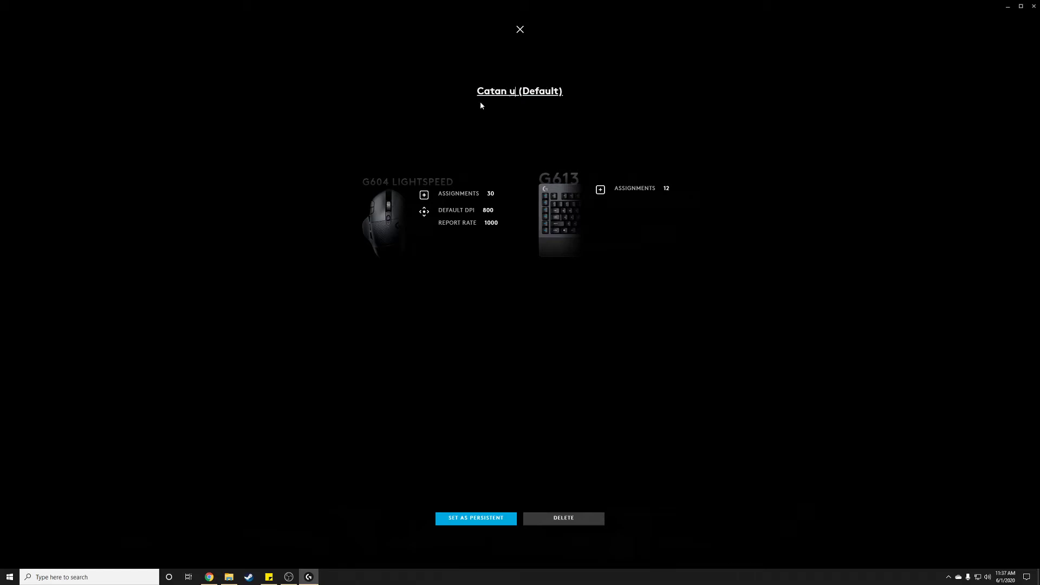
key(BackSpace)
key(BackSpace)
key(BackSpace)
key(BackSpace)
text(Universe)
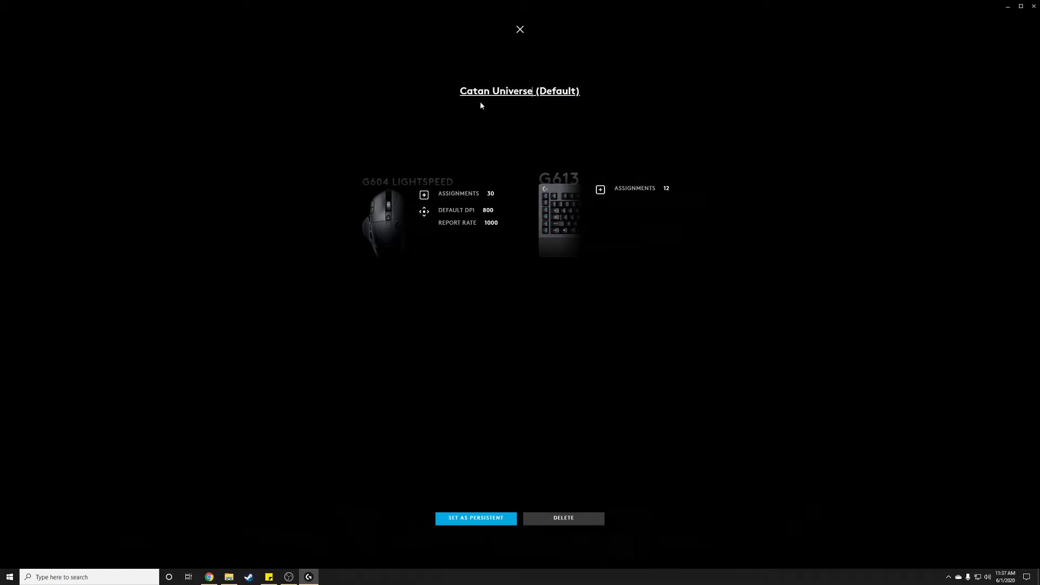
click(520, 30)
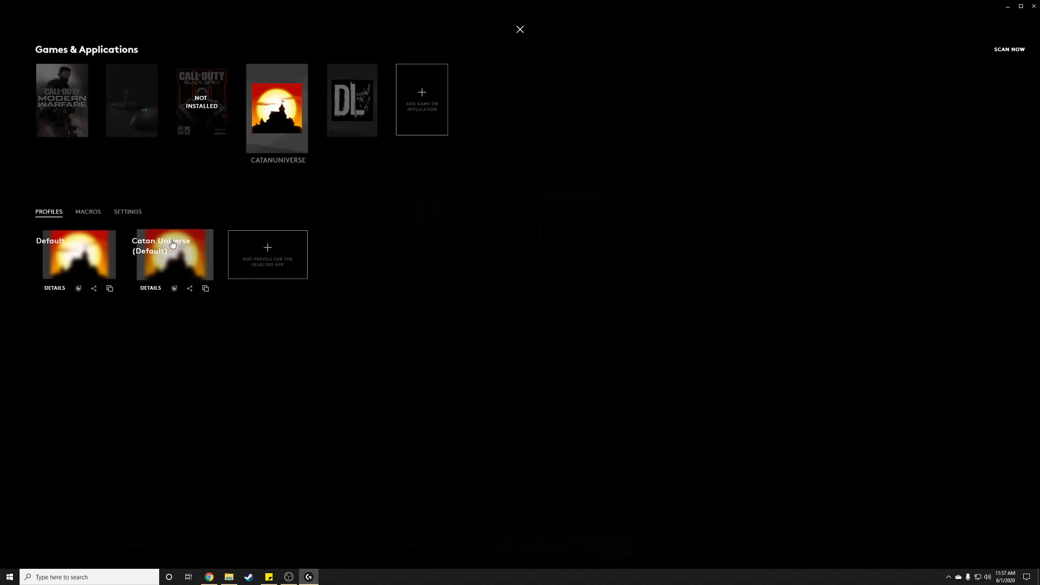
Check the AppData\Local LGHUB folder path and open settings.json in Visual Studio Code
click(229, 577)
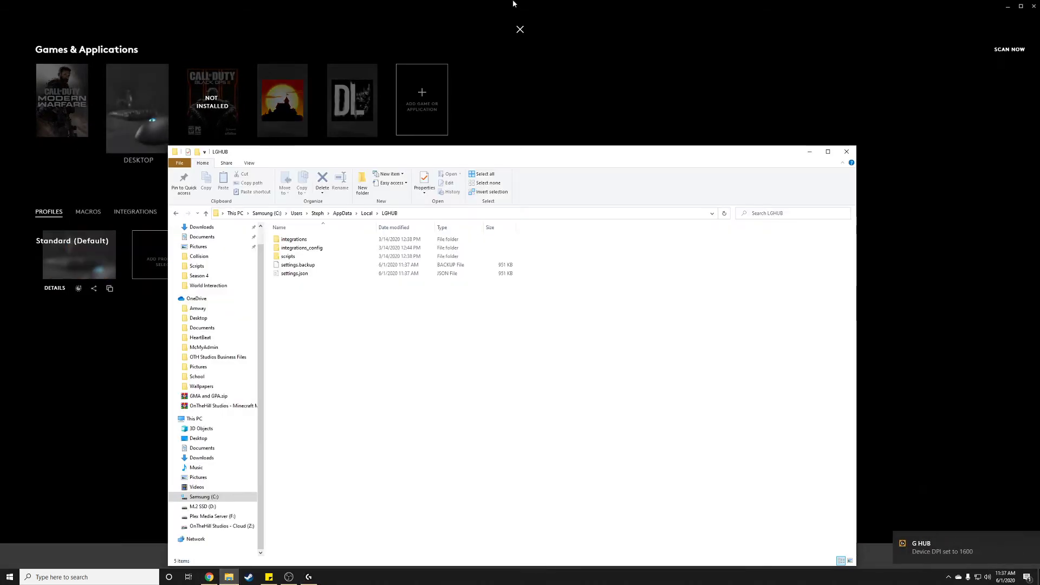
click(434, 214)
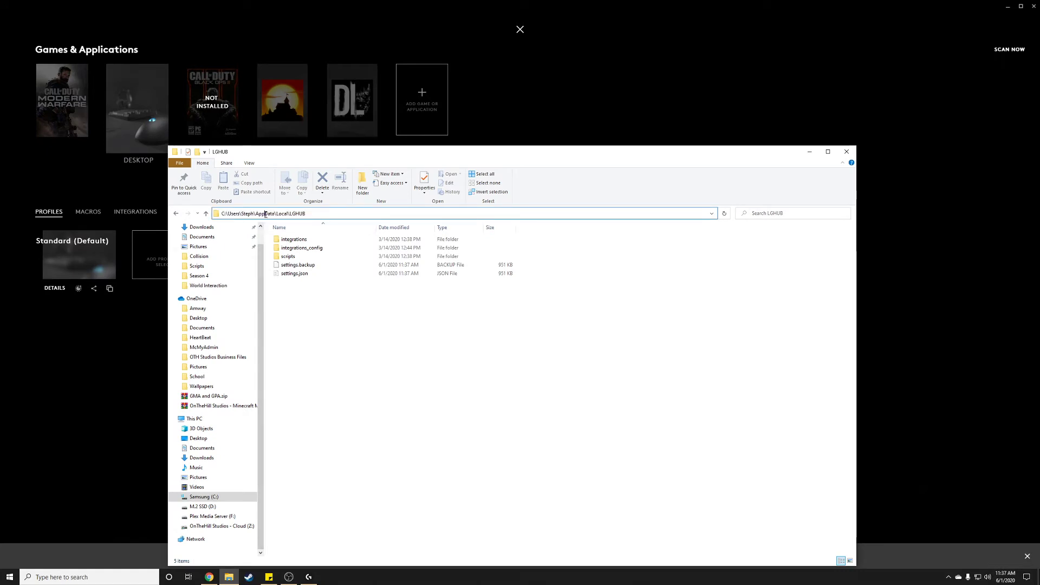
double_click(265, 212)
click(328, 214)
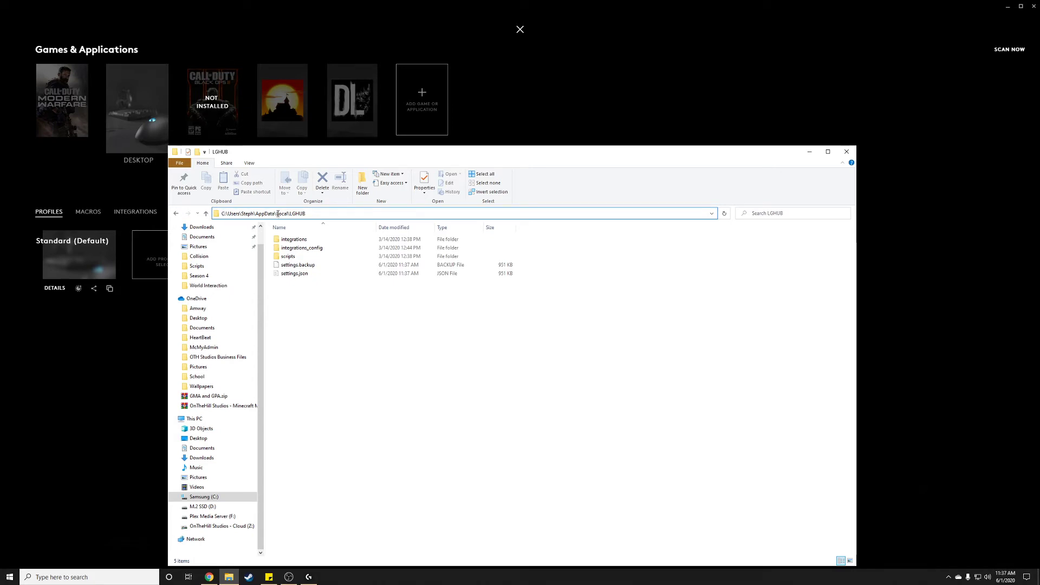
click(334, 310)
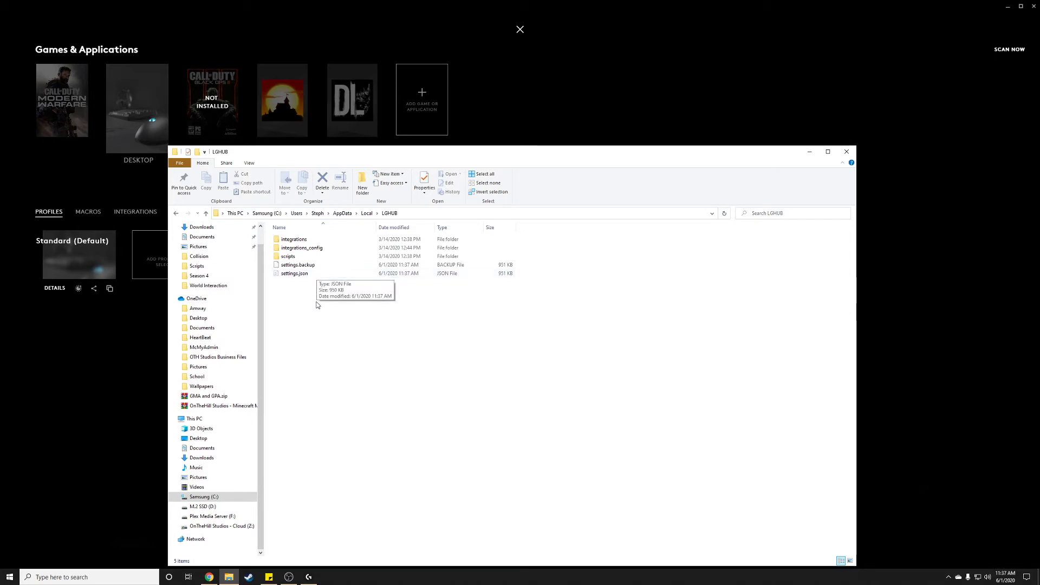
click(312, 275)
double_click(316, 274)
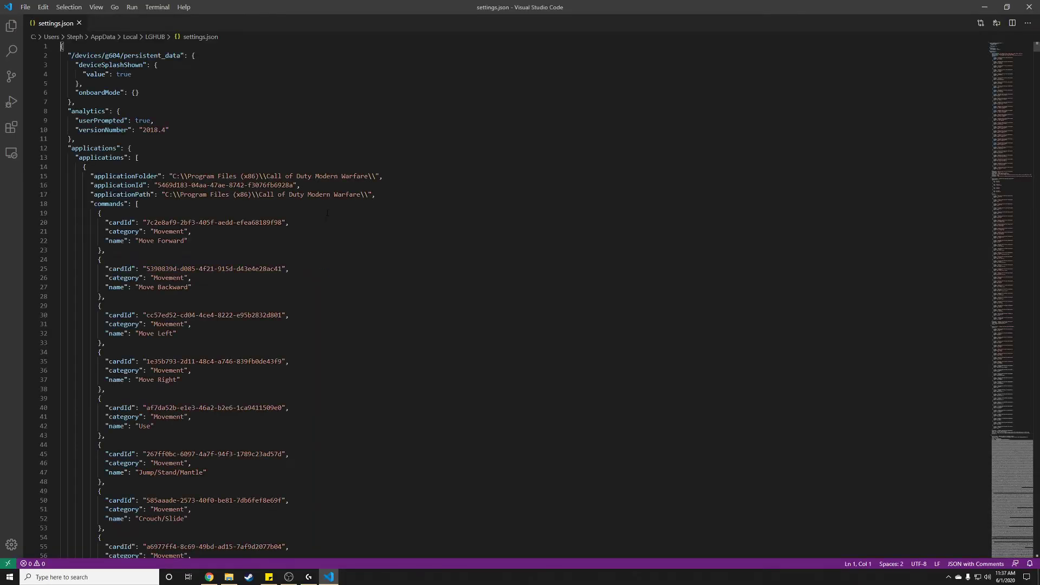
Run the Fold All command on settings.json
click(329, 213)
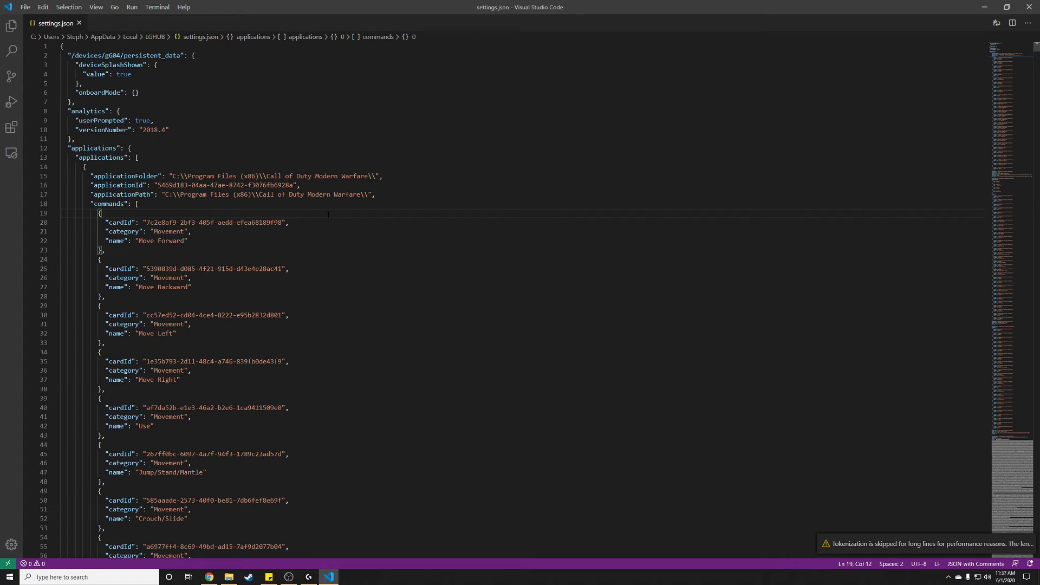
key(ctrl+p)
text(>fold)
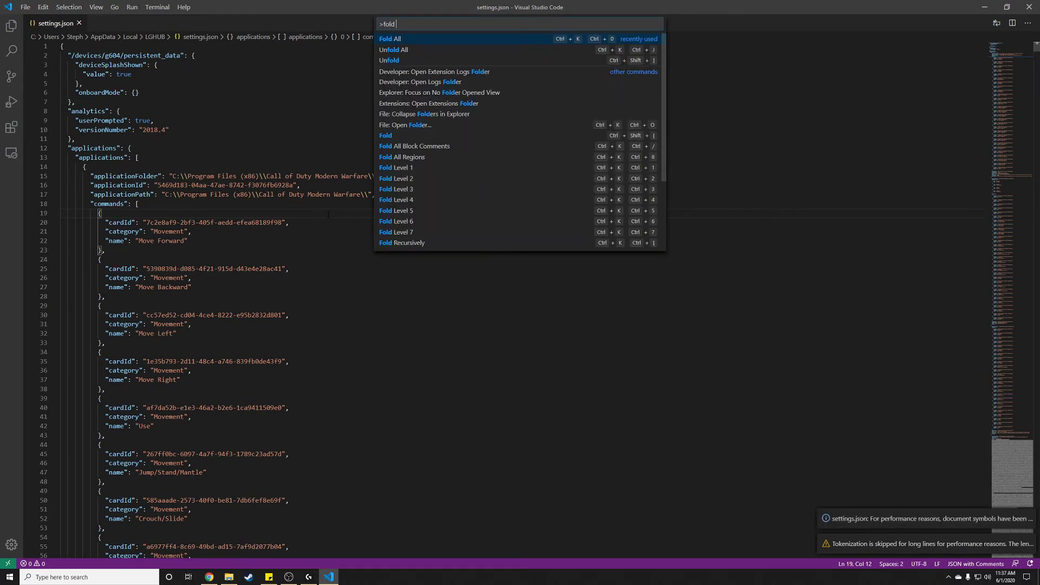
key(Return)
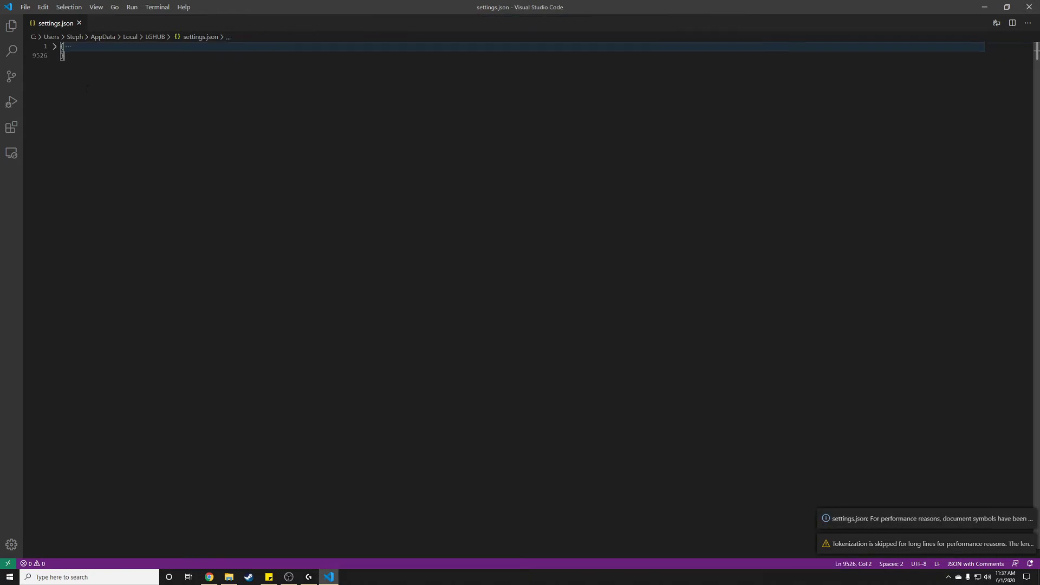
Unfold the root object, the profiles object and the nested profiles array
click(54, 47)
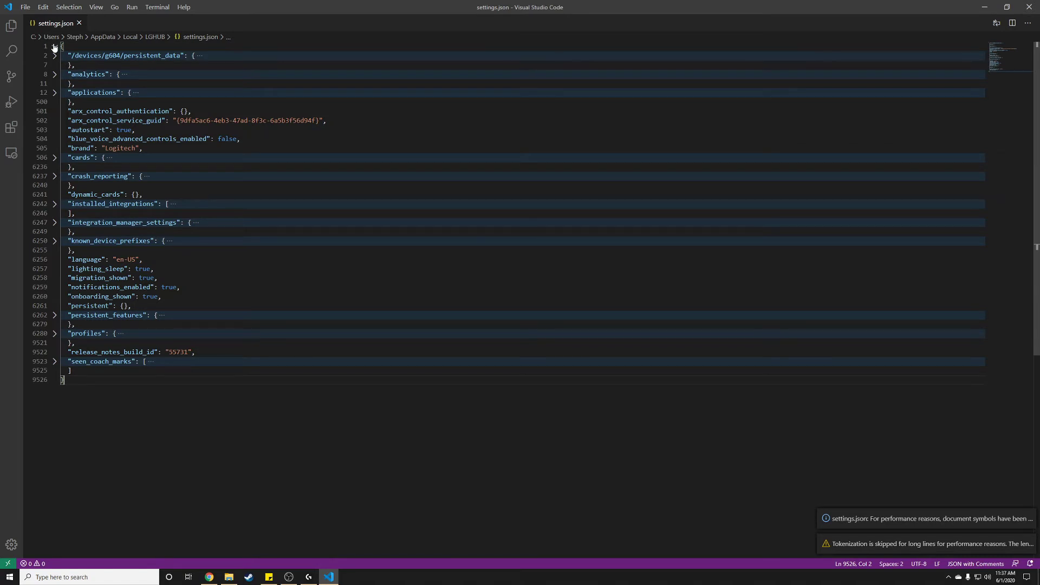
double_click(84, 334)
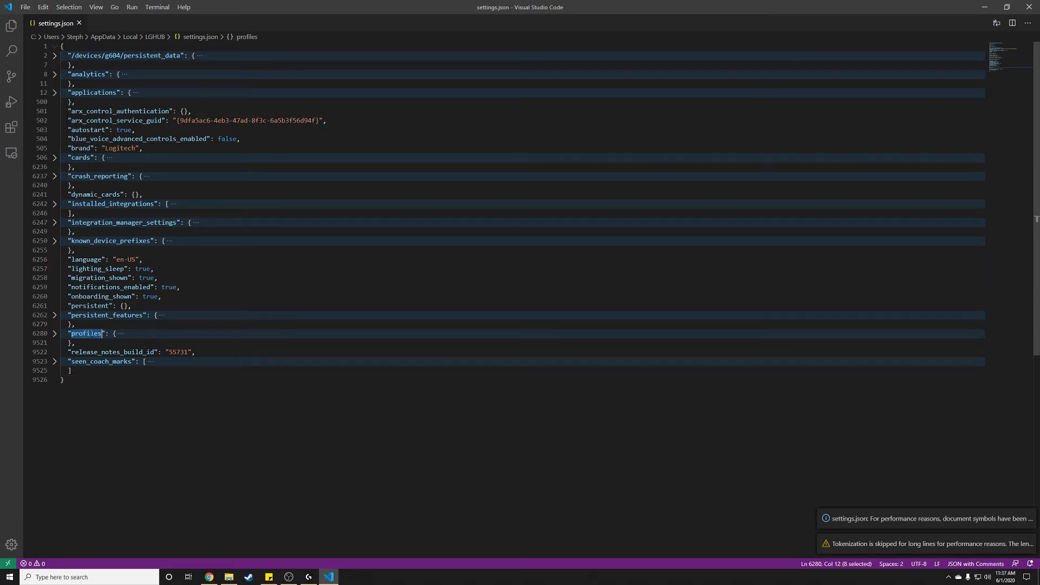
click(54, 334)
click(54, 343)
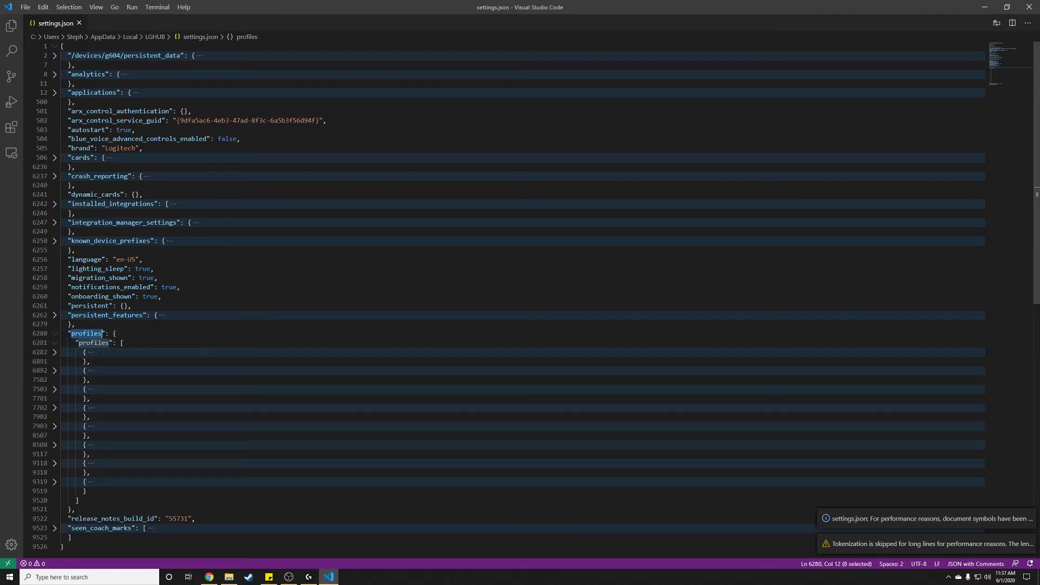
click(91, 352)
click(54, 352)
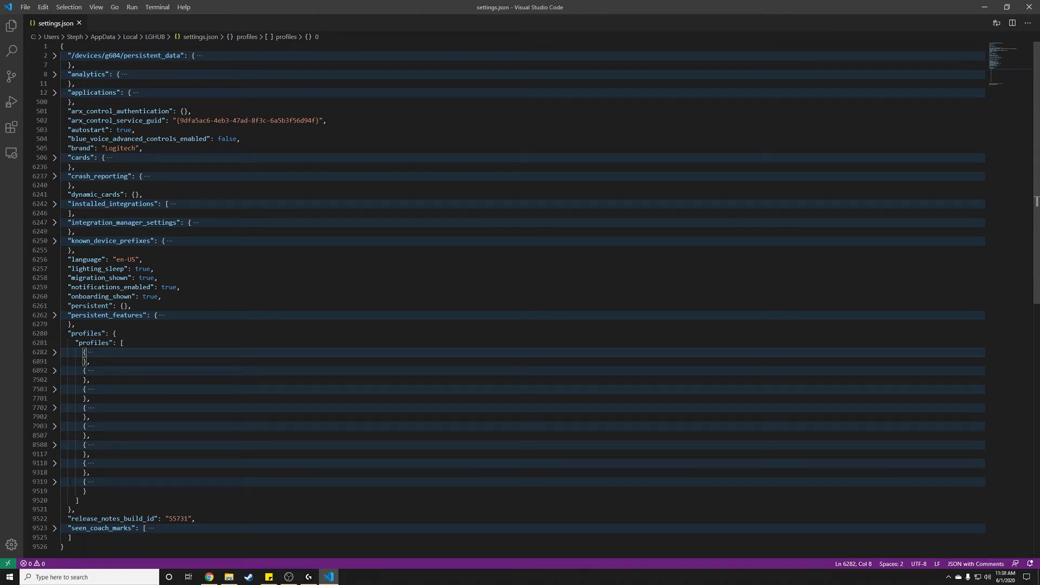
Expand the eight profile entries and select the Dying Light profile name
click(57, 483)
click(56, 463)
click(56, 444)
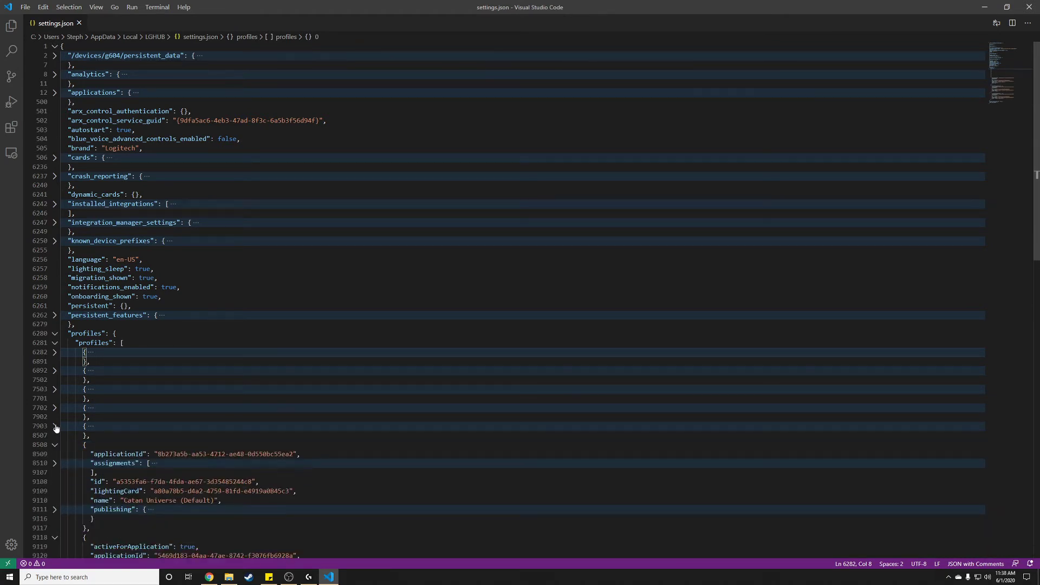
click(55, 426)
click(56, 407)
click(56, 389)
click(56, 371)
click(56, 352)
scroll(56, 352, down, 4)
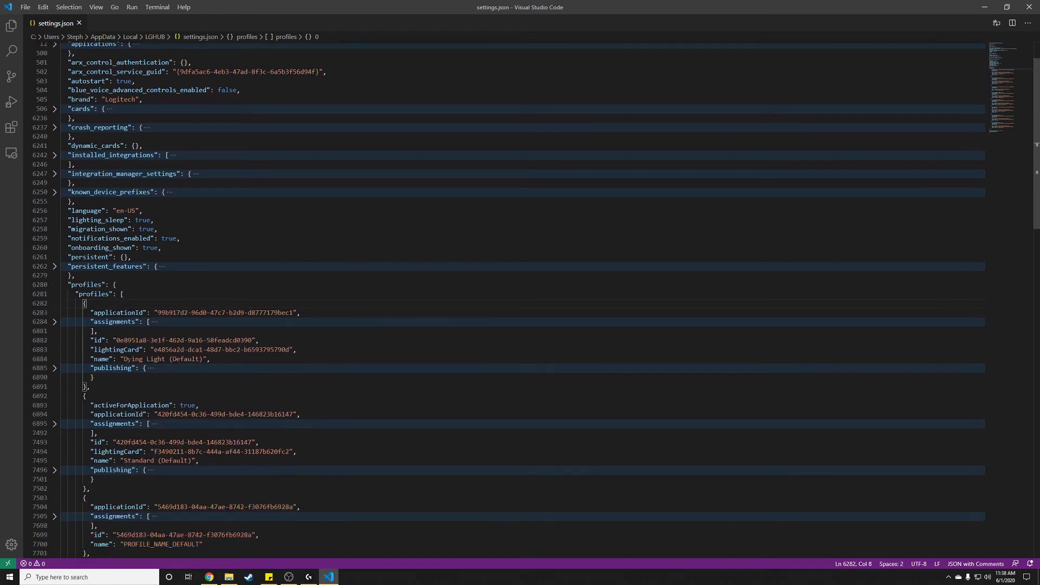
scroll(130, 357, down, 3)
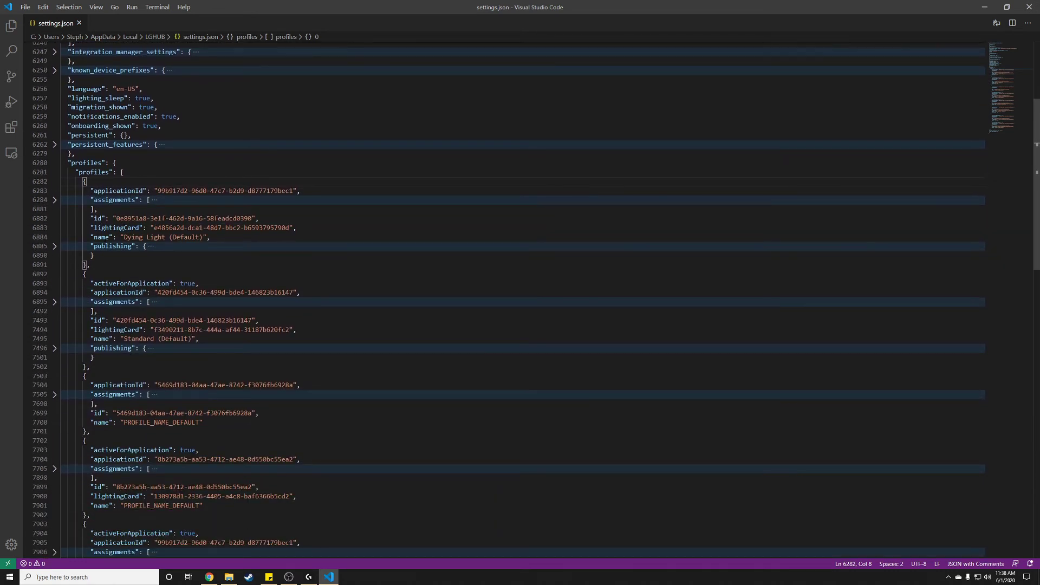
drag(104, 237, 163, 237)
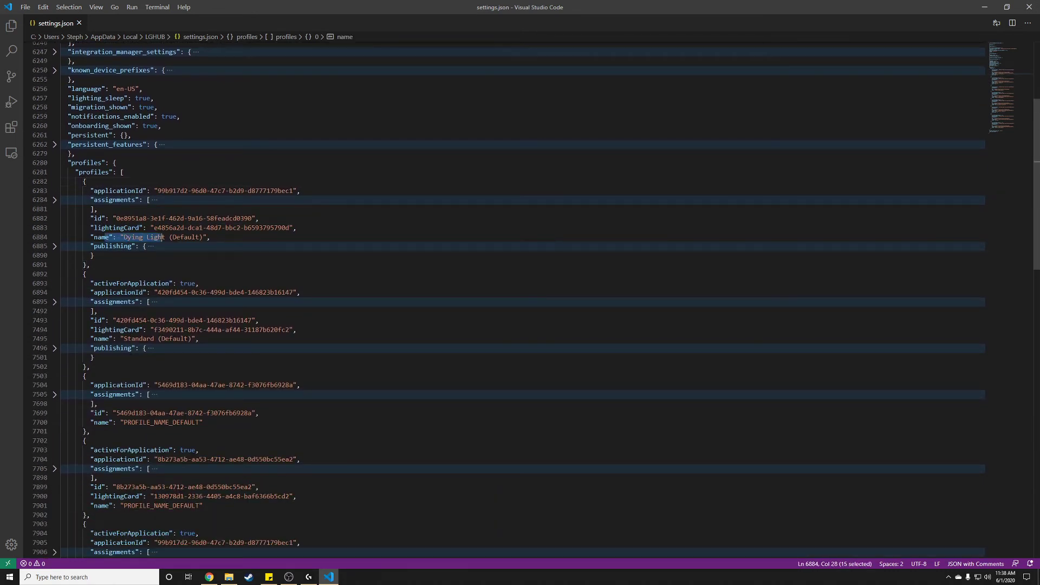
Show Catan Universe's profiles in G HUB, then find the Catan Universe profile name in settings.json
click(308, 575)
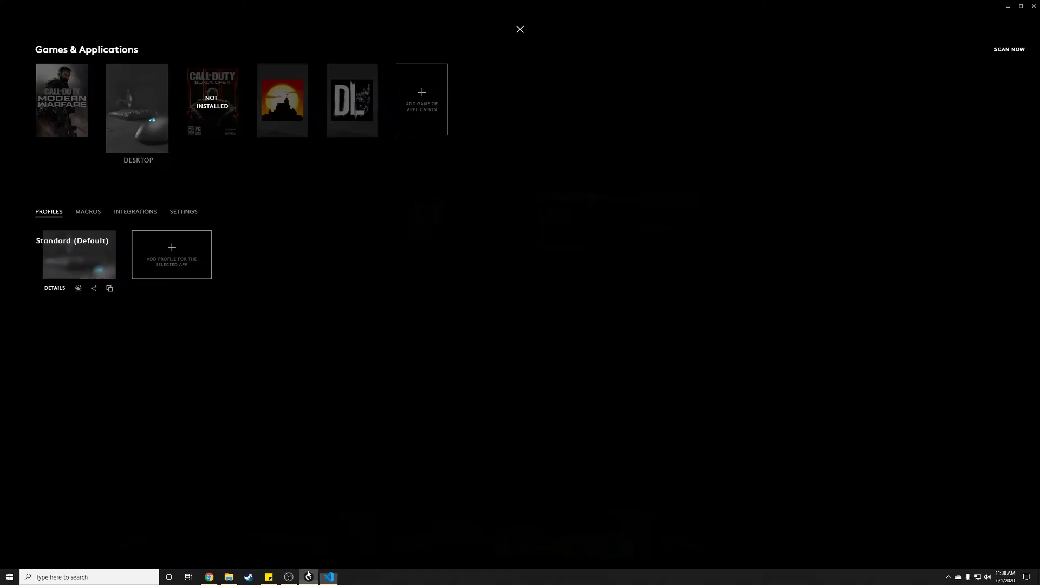
click(293, 114)
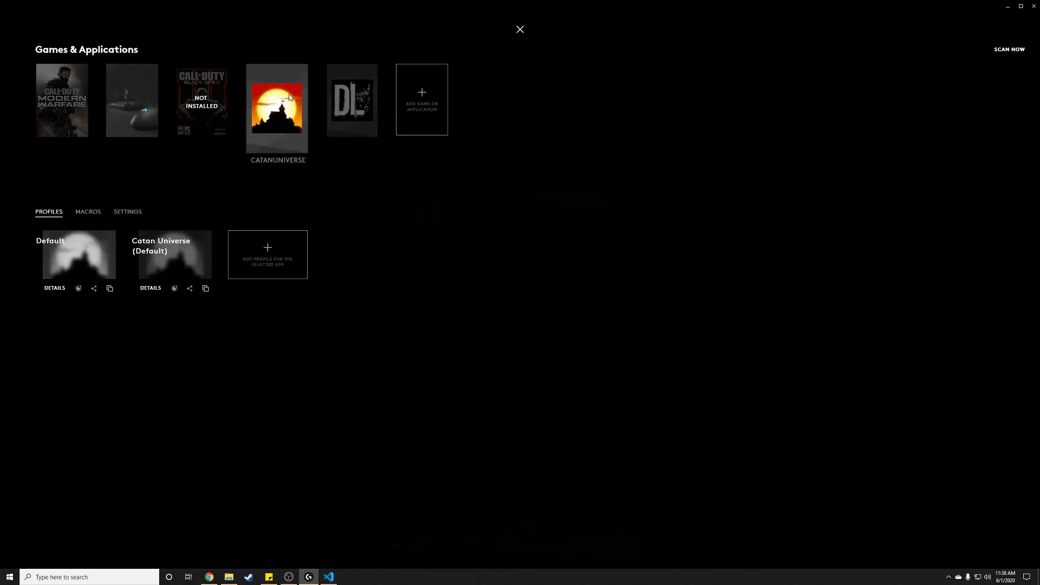
click(328, 577)
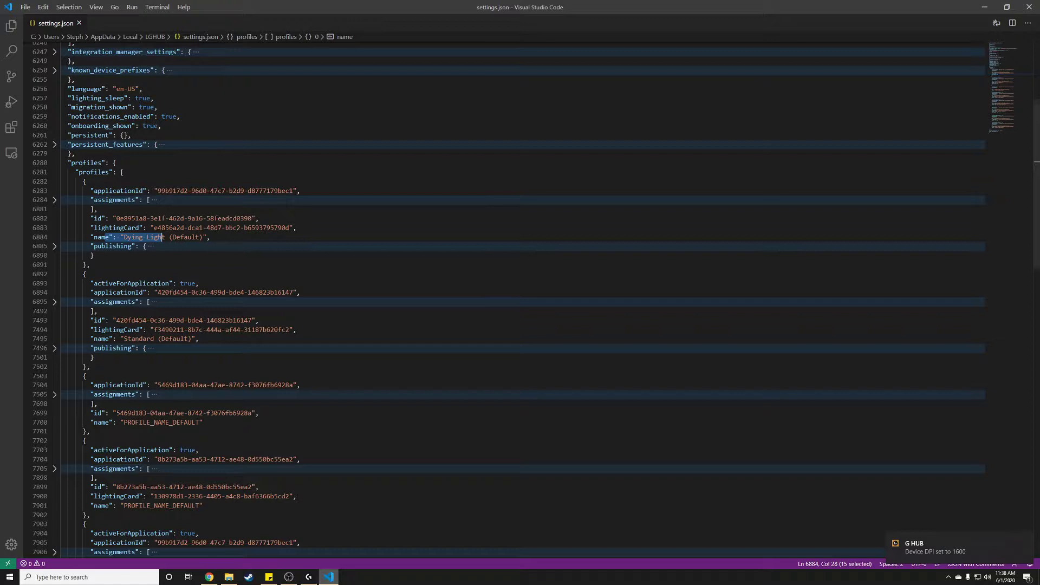
click(159, 240)
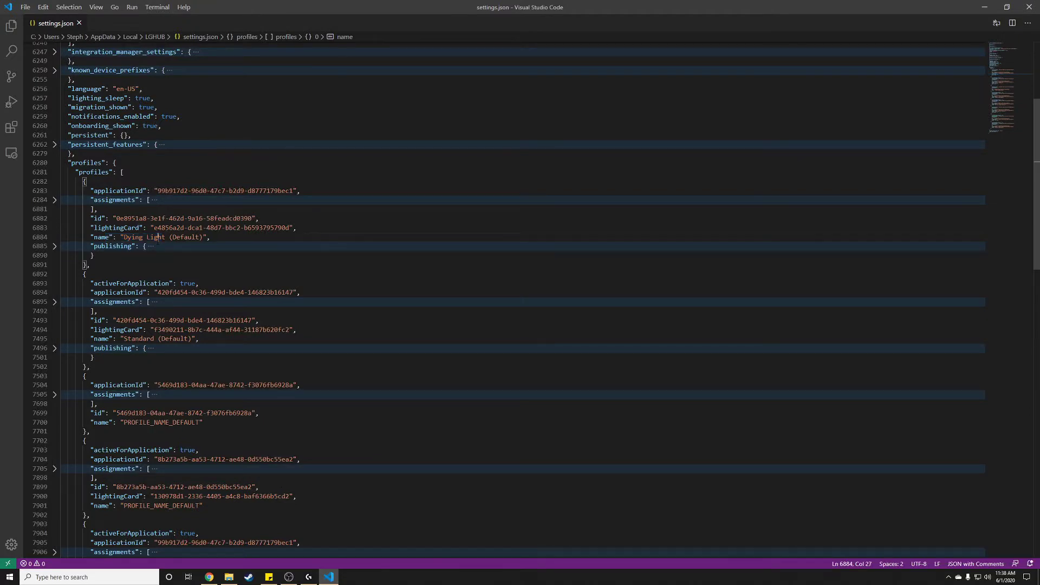
scroll(85, 95, down, 6)
scroll(520, 299, down, 5)
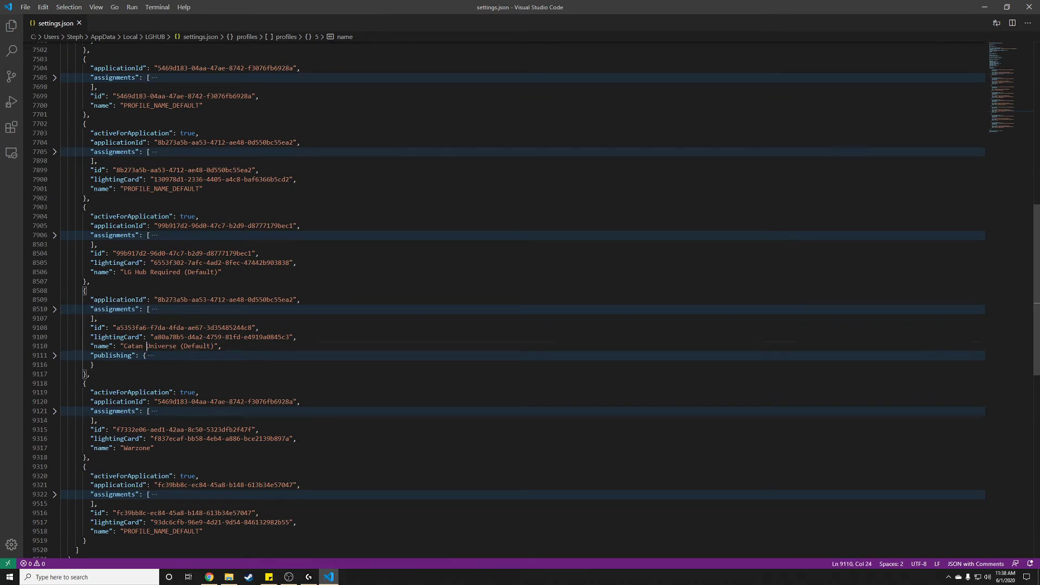
double_click(161, 345)
Return to G HUB and select the Catan Universe tile to show its two profiles
key(alt+Tab)
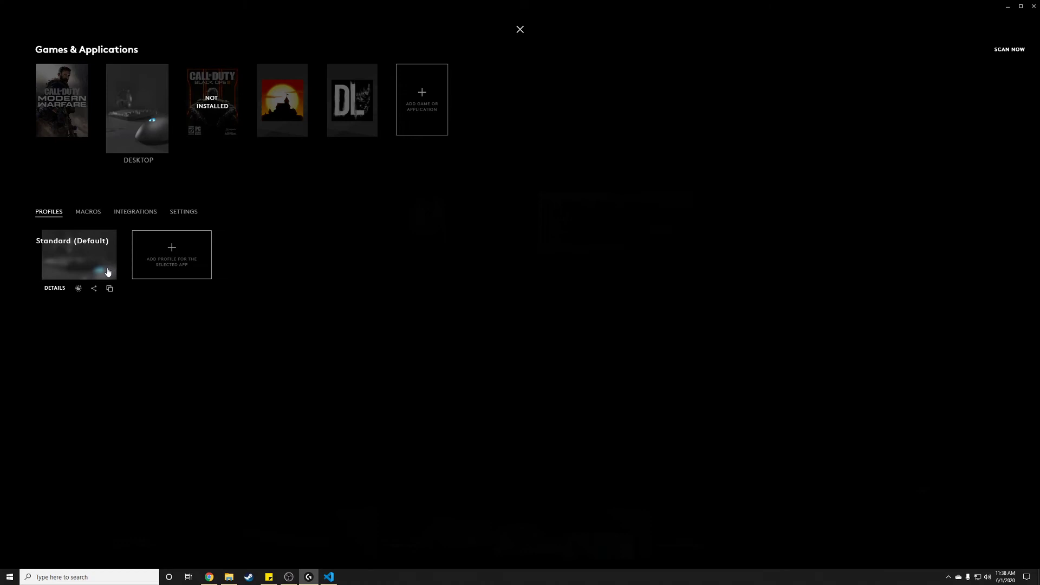
click(281, 126)
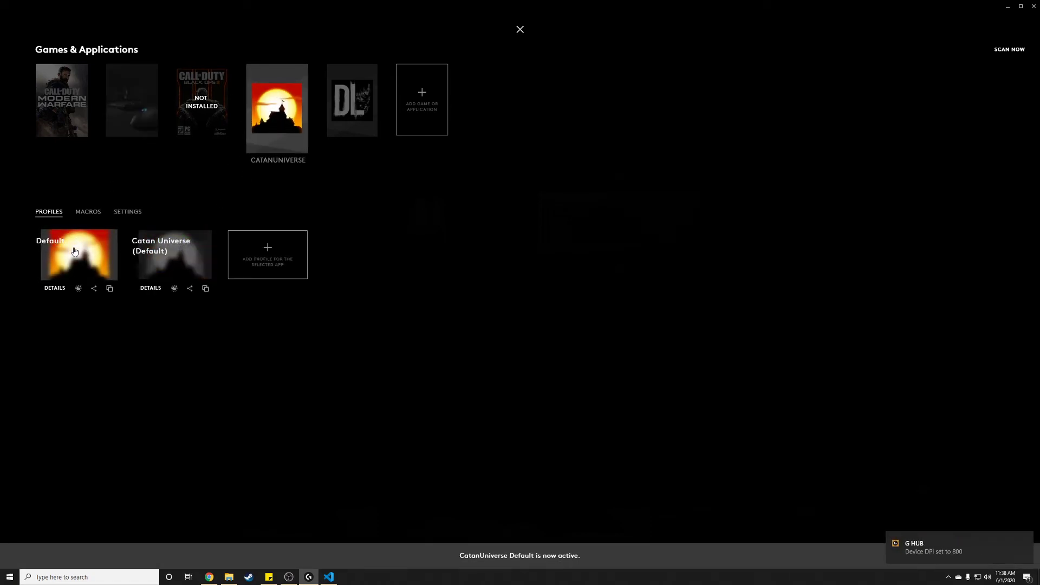
click(328, 576)
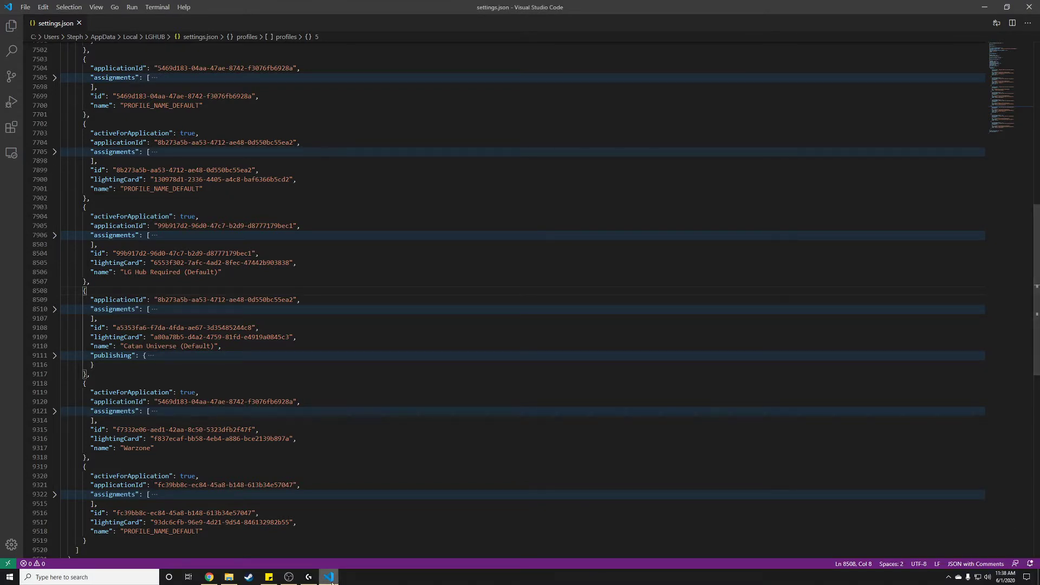
click(309, 576)
click(271, 108)
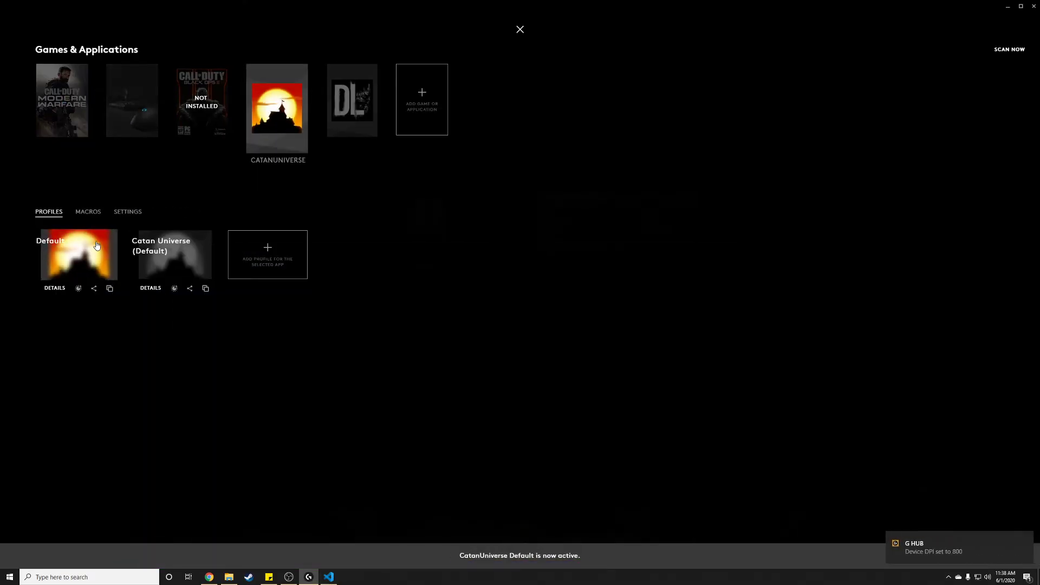
Rename Catan's Default profile to 'Copy Into this boi' and close Visual Studio Code
click(55, 288)
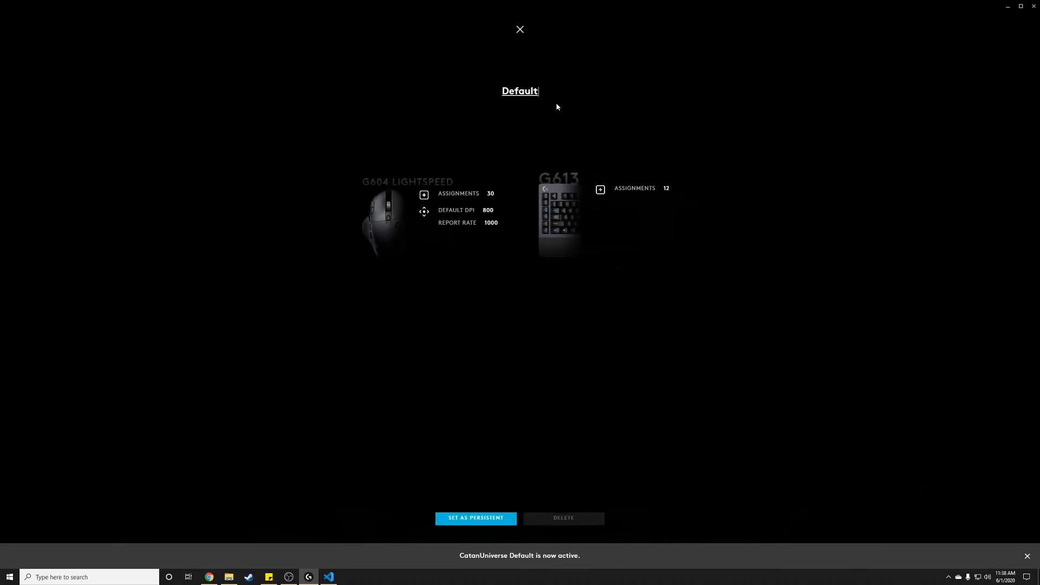
key(BackSpace)
key(BackSpace)
key(BackSpace)
key(BackSpace)
key(BackSpace)
key(BackSpace)
key(BackSpace)
text(Copy )
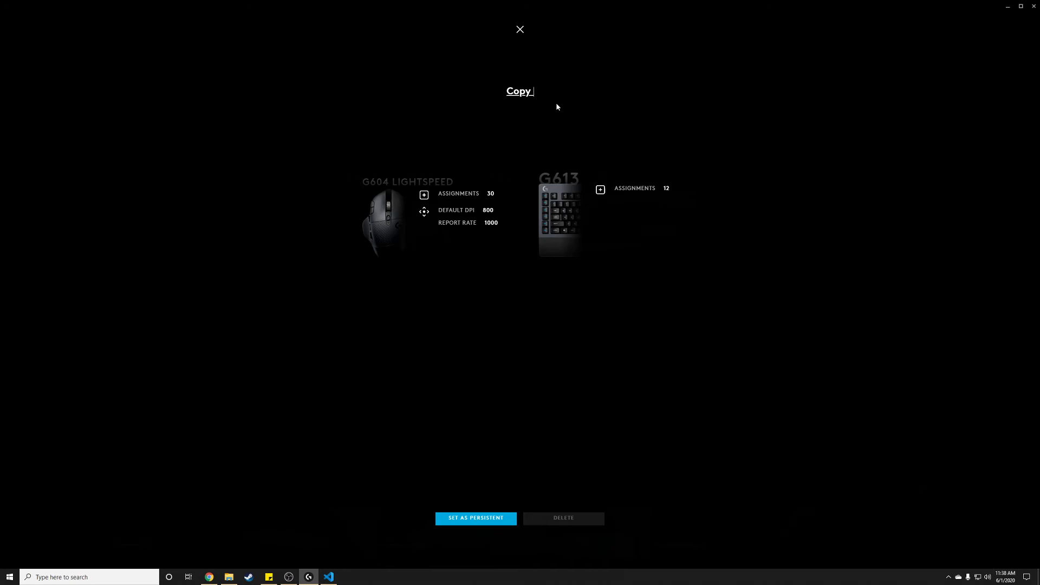
text(Into this boi)
key(Return)
click(520, 29)
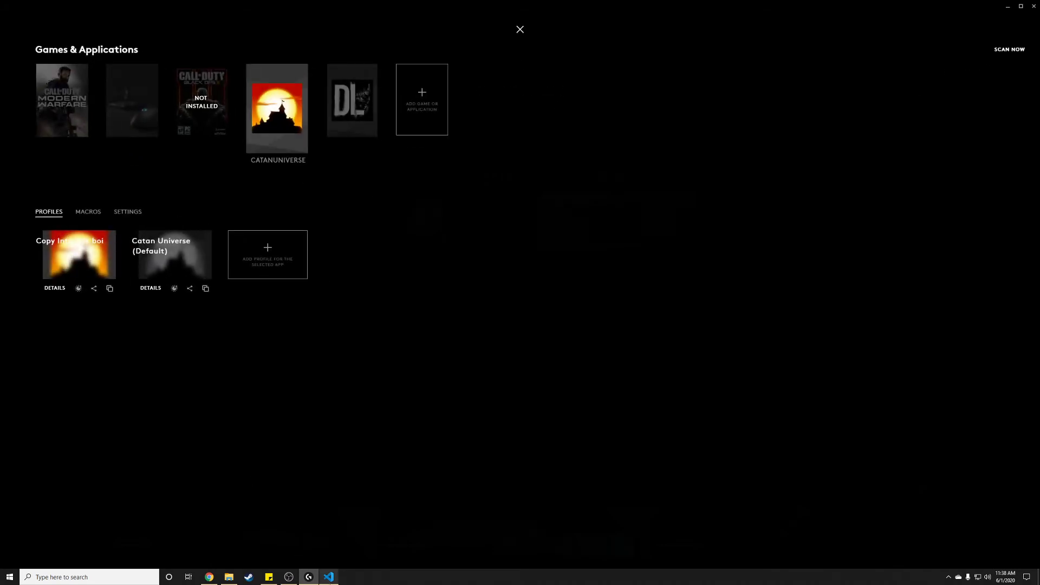
click(328, 577)
key(alt+F4)
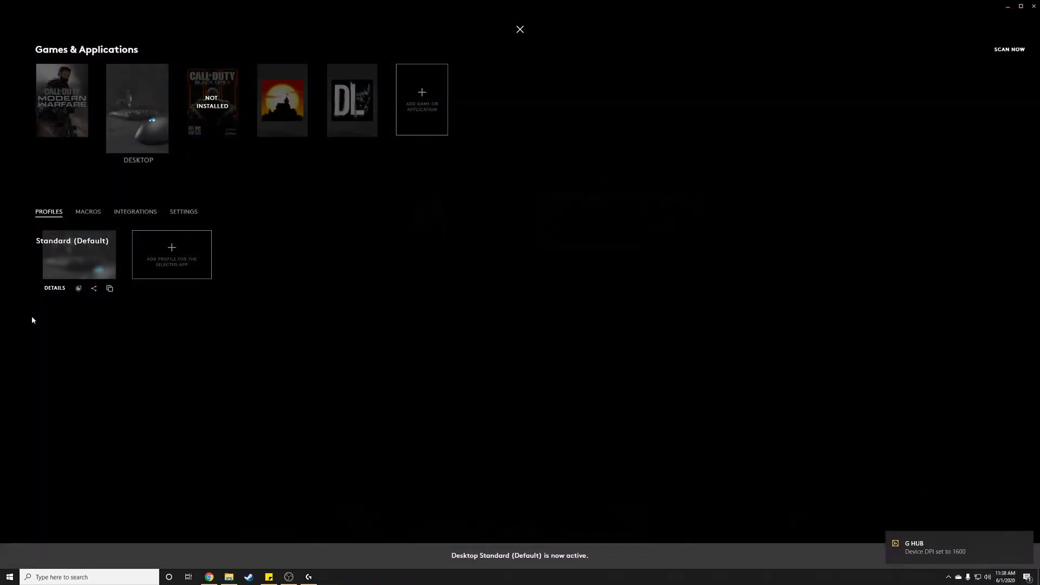
Open settings.json from the LGHUB folder and fold all its sections
click(229, 576)
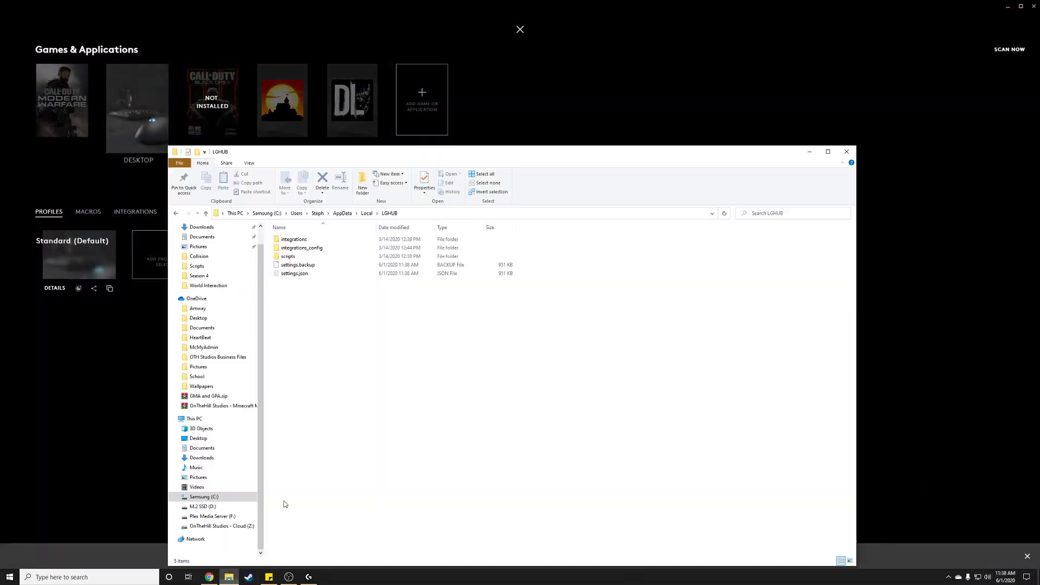
double_click(303, 273)
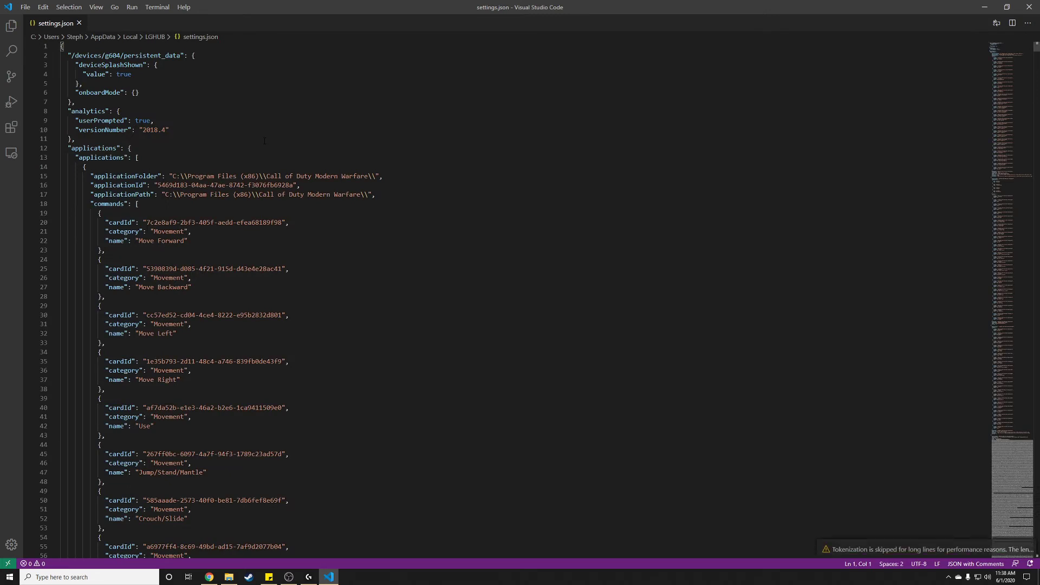
key(ctrl+p)
text(>fo)
key(Return)
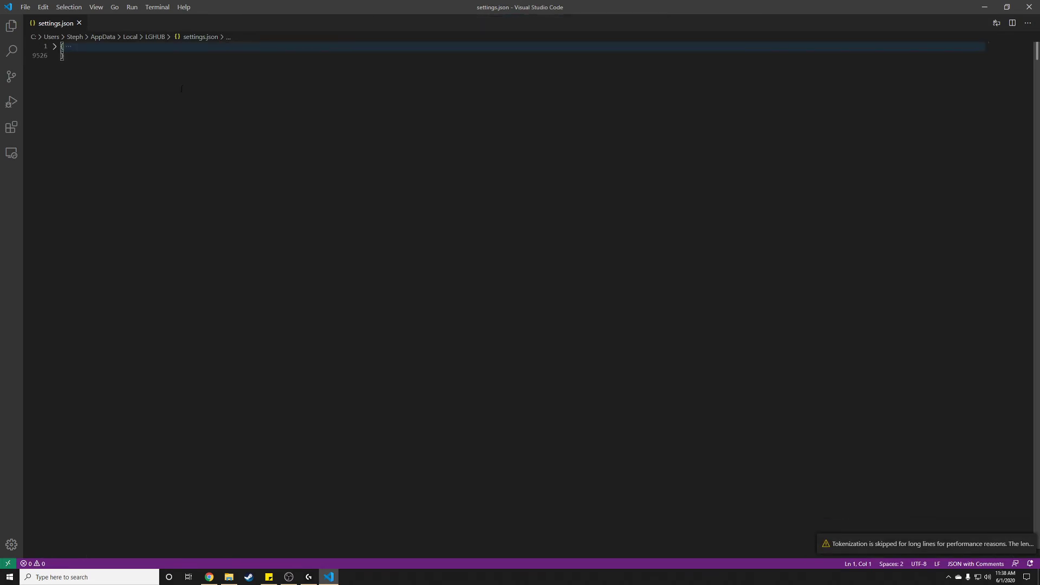
Unfold the top level, the profiles section and each profile entry in the list
click(55, 47)
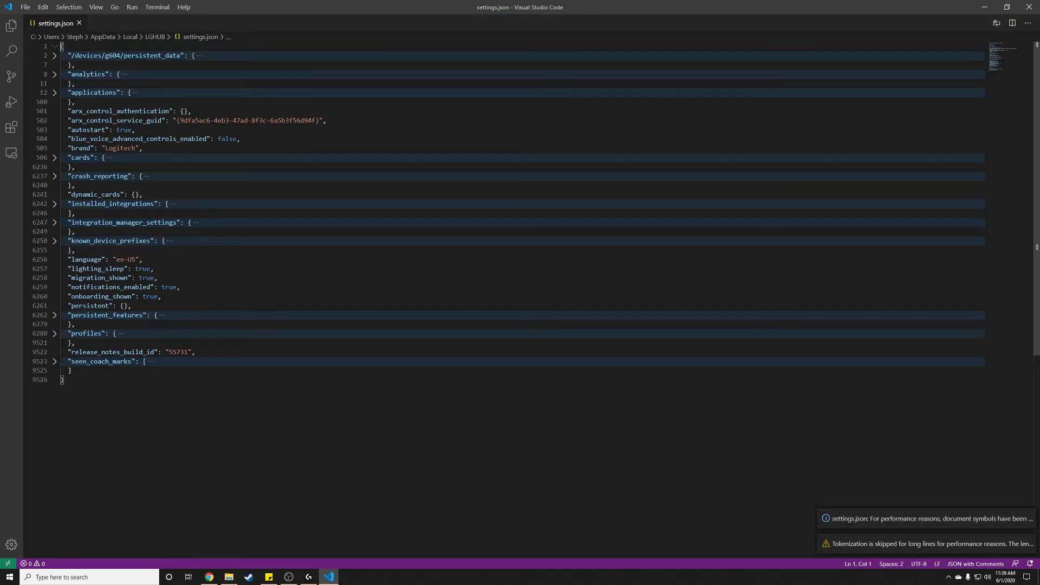
click(55, 334)
click(55, 342)
click(54, 481)
click(55, 463)
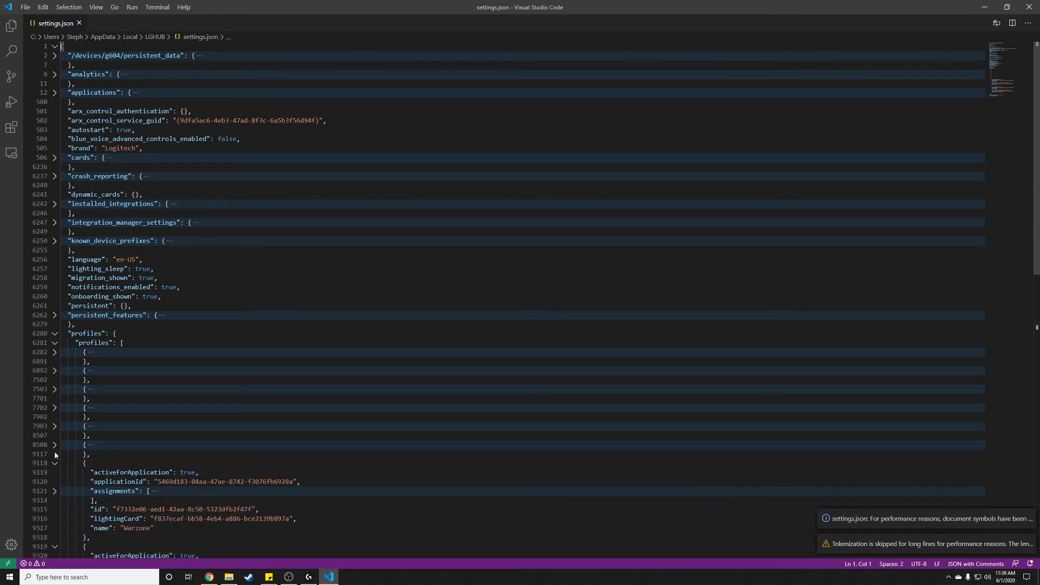
click(54, 444)
click(55, 427)
click(54, 407)
click(54, 389)
click(54, 371)
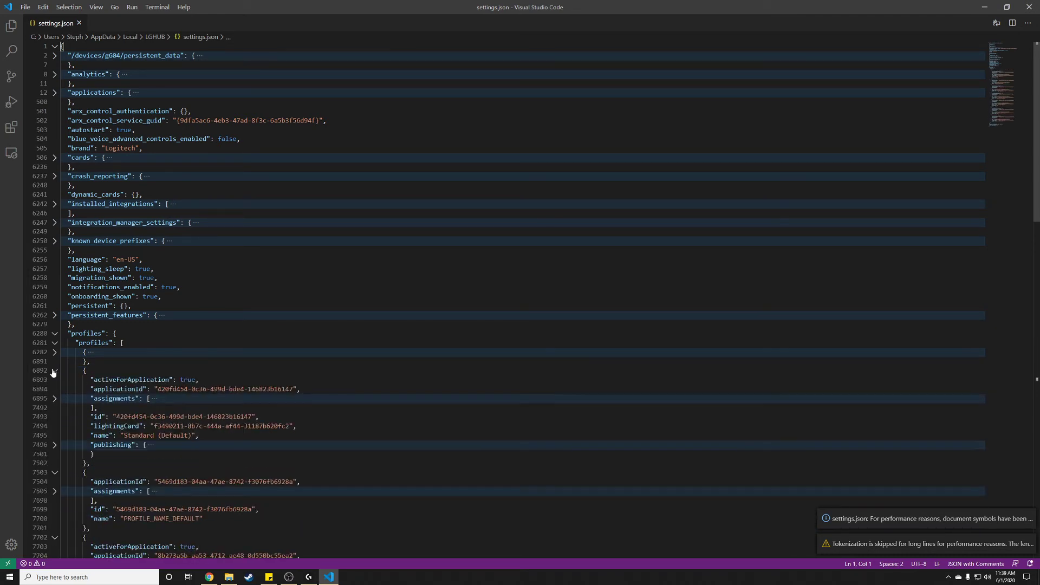
click(54, 352)
Scroll down to the Catan Universe profile and select its assignments key
scroll(55, 352, down, 6)
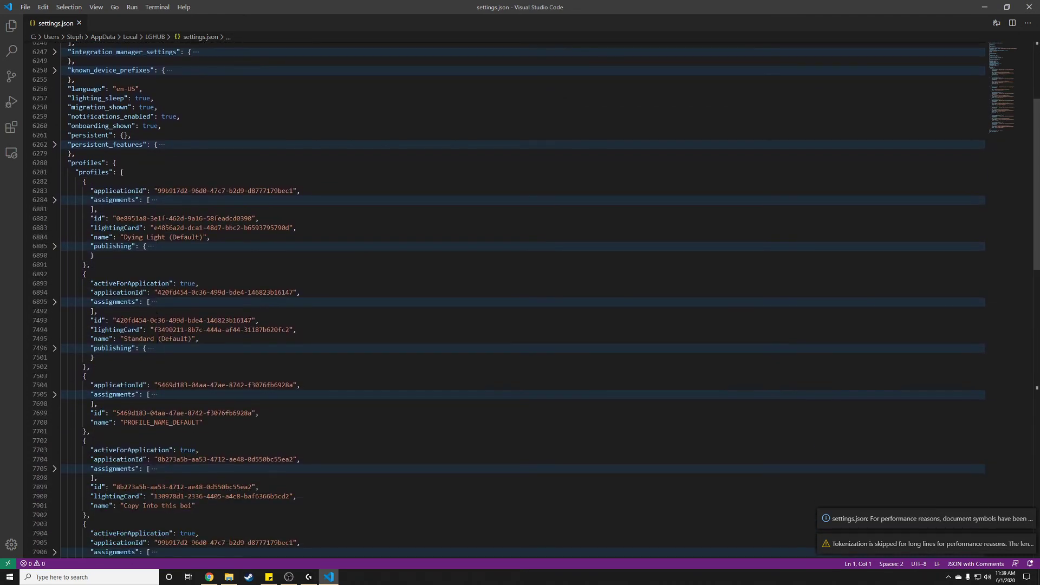
scroll(519, 300, down, 5)
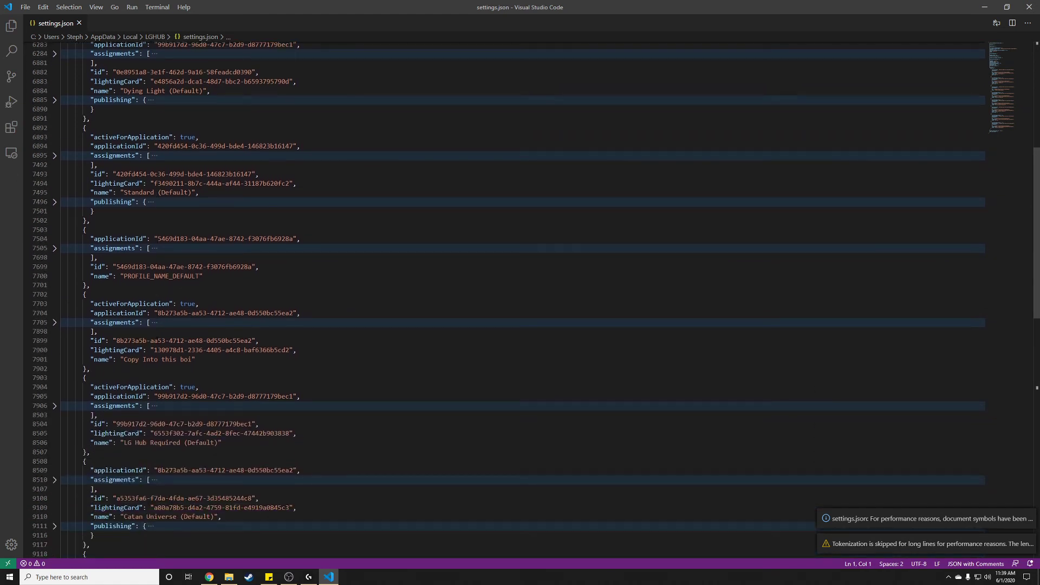
drag(210, 516, 120, 516)
click(162, 516)
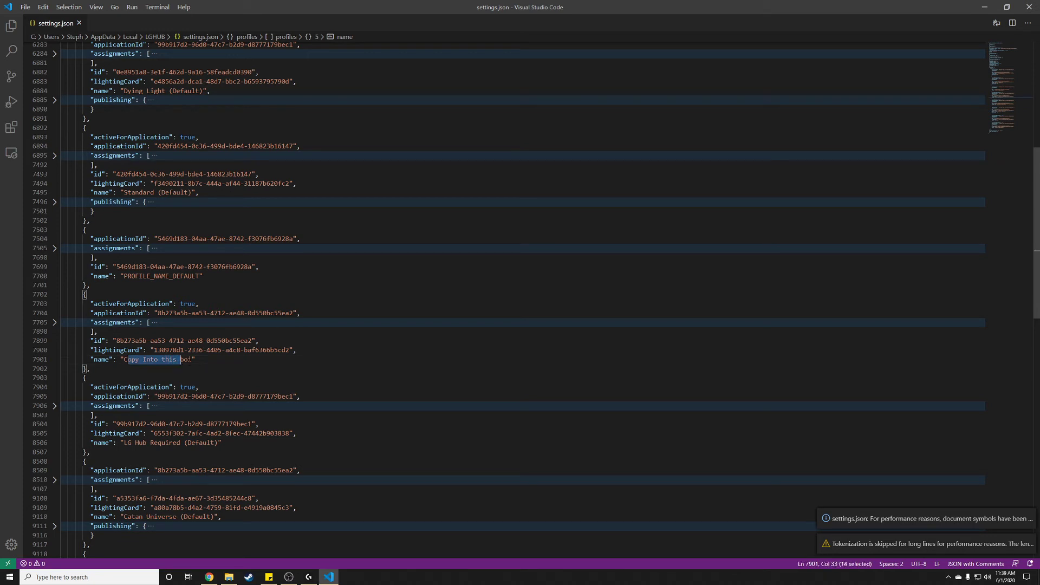
scroll(162, 516, down, 1)
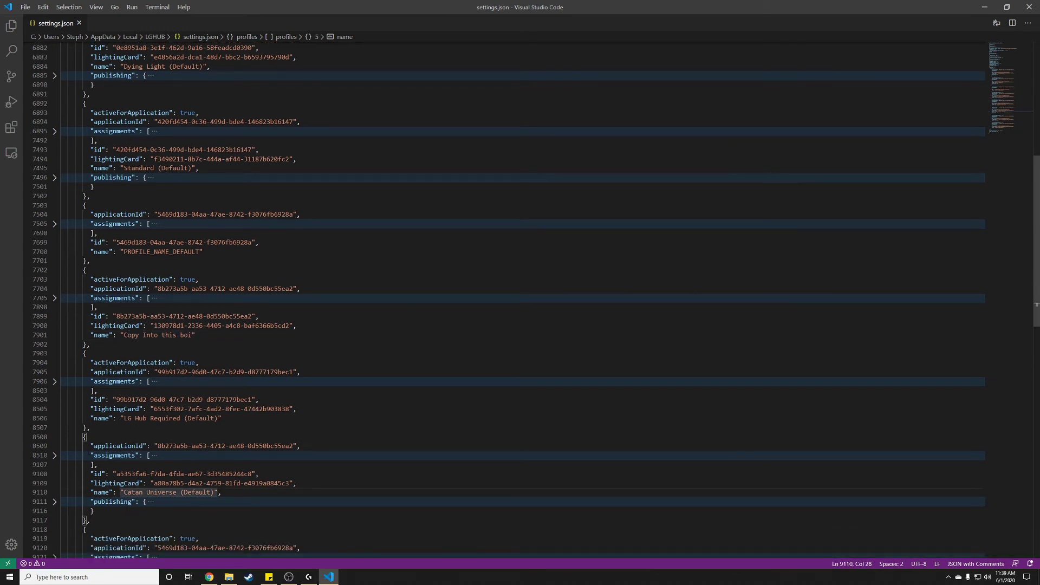
double_click(113, 456)
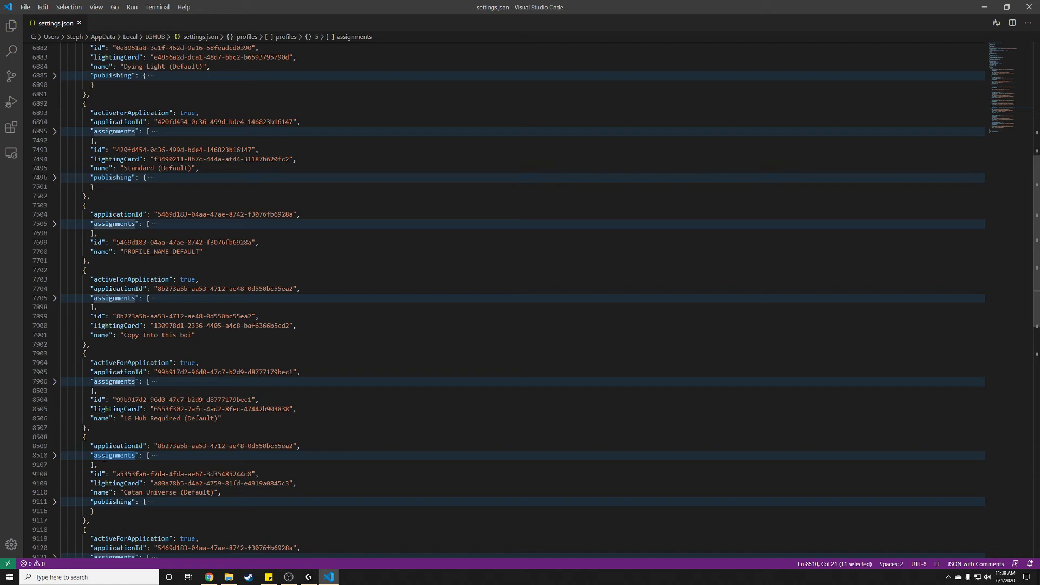
Quit Logitech G HUB completely from its system tray icon
click(309, 576)
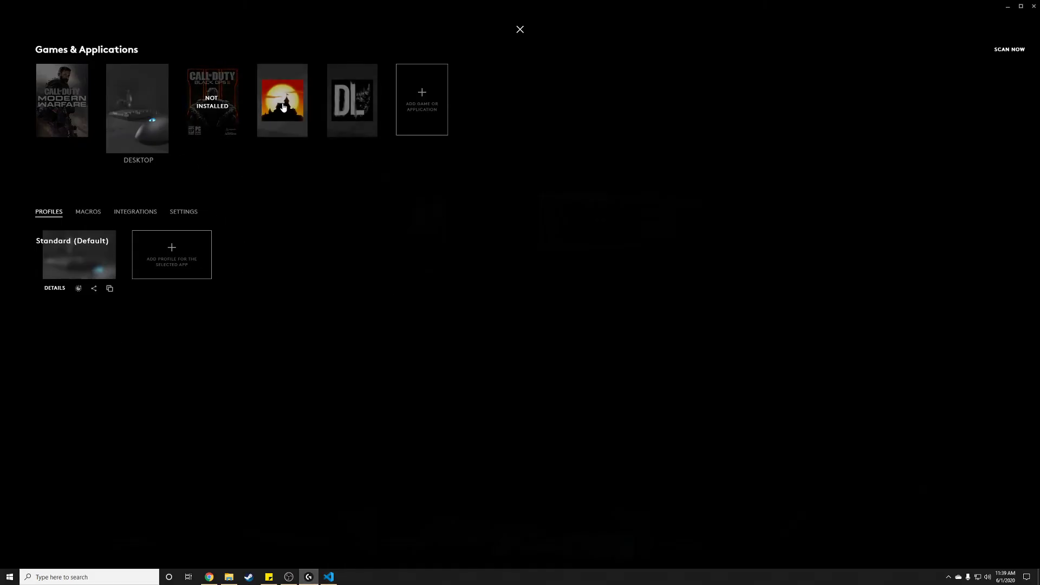
click(330, 577)
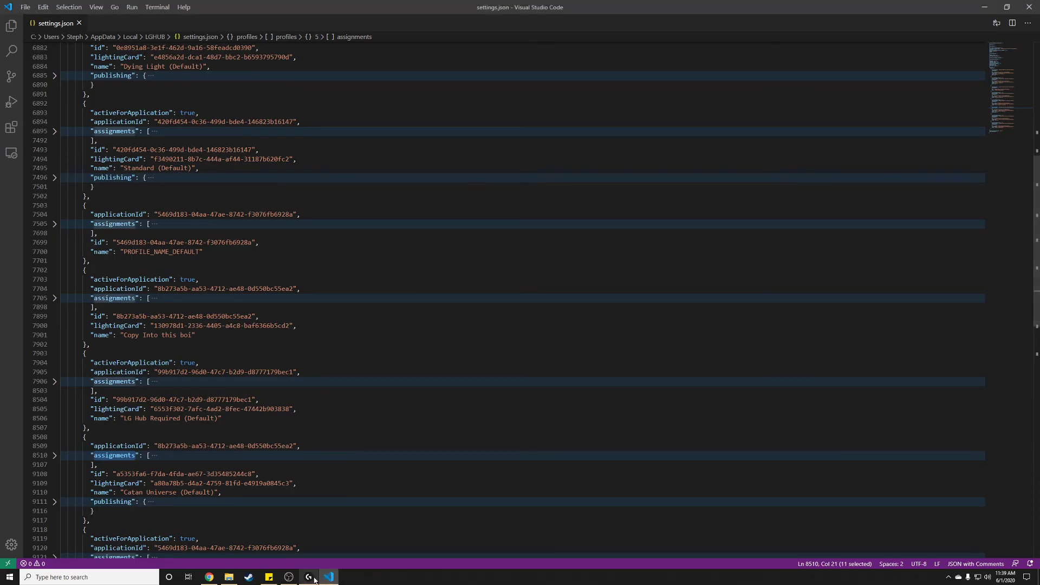
key(alt+Tab)
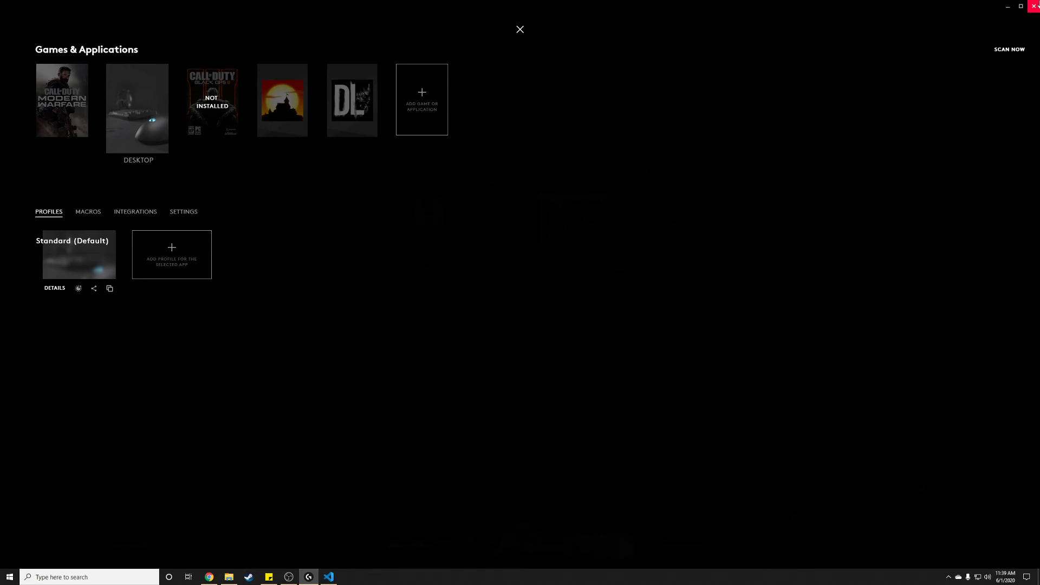
click(949, 576)
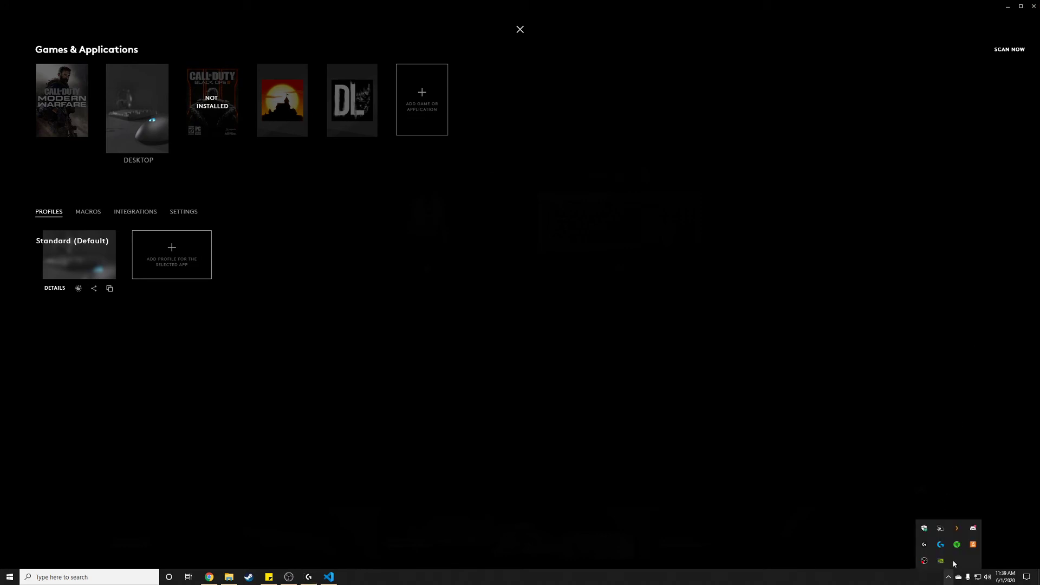
right_click(925, 545)
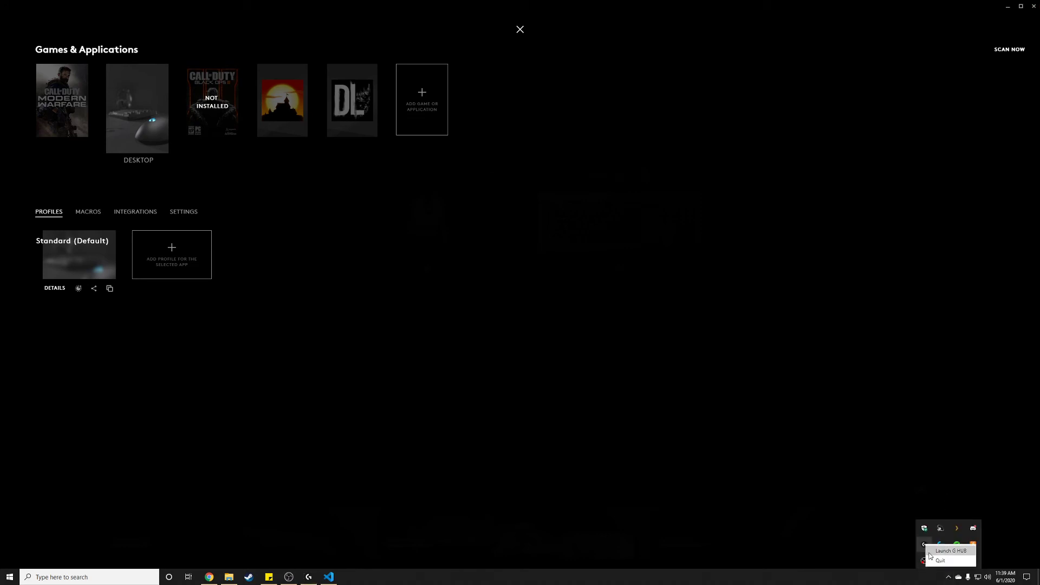
click(940, 560)
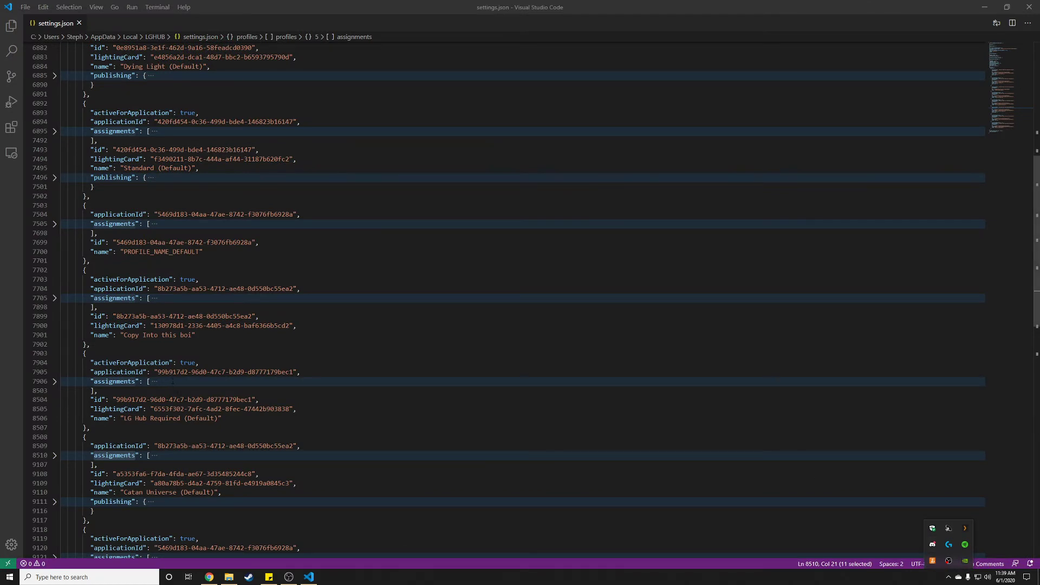
Select the Catan Universe (Default) assignments block in settings.json
click(180, 419)
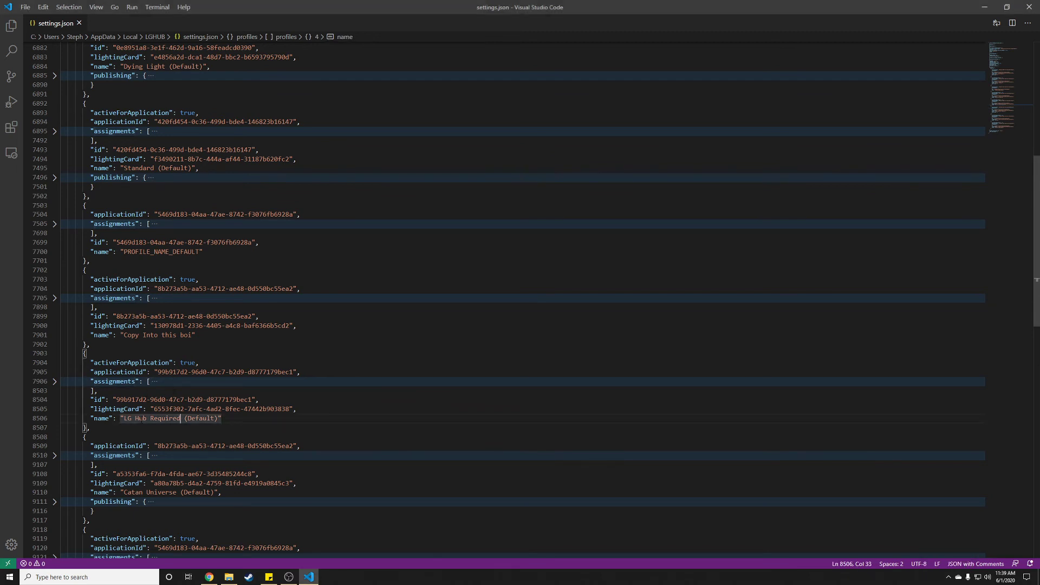
click(139, 492)
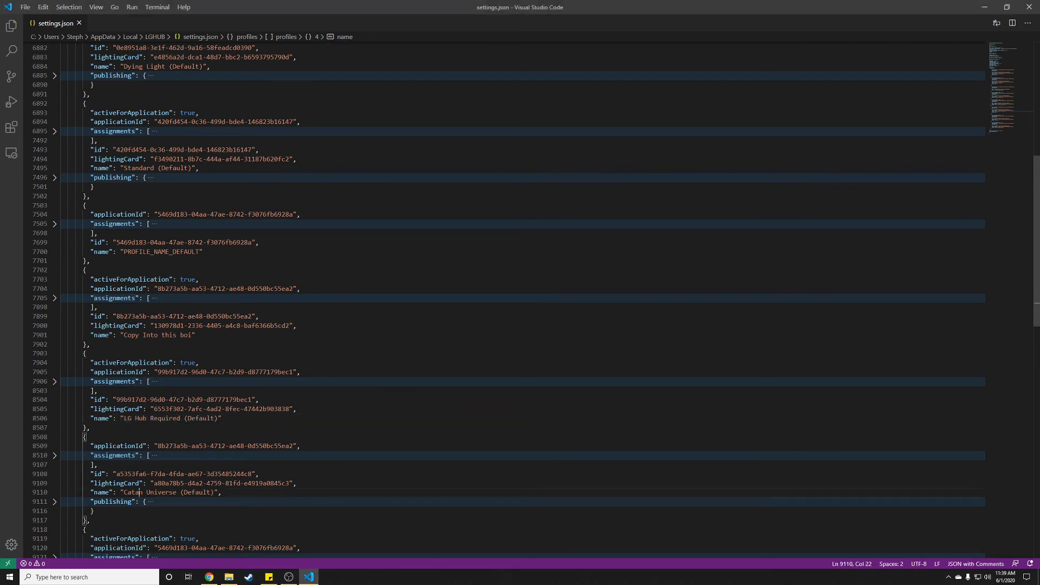
click(106, 465)
drag(104, 464, 303, 445)
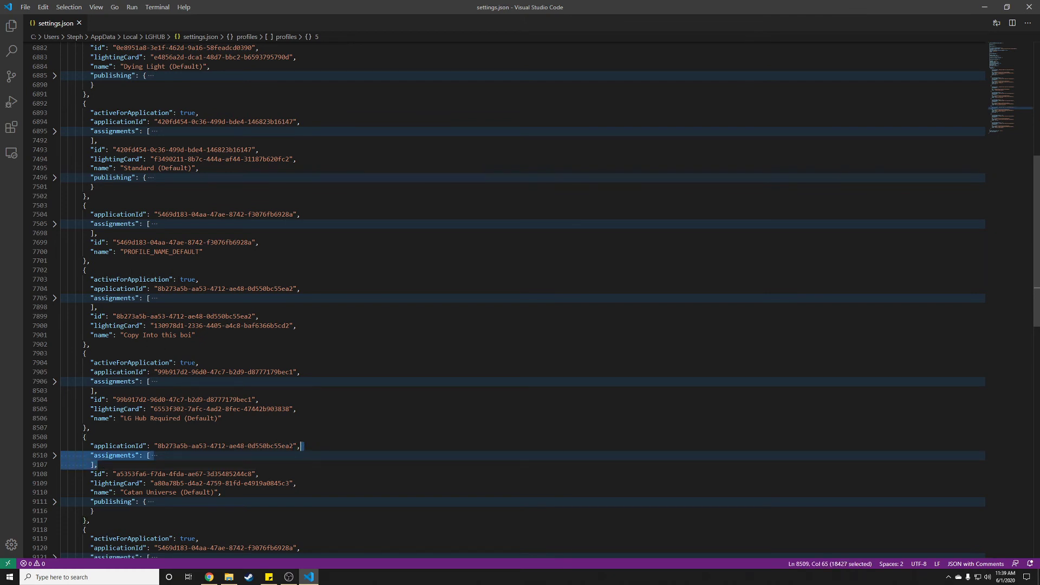
Paste the copied assignments over the 'Copy Into this boi' assignments block and save settings.json
click(159, 335)
drag(120, 307, 301, 289)
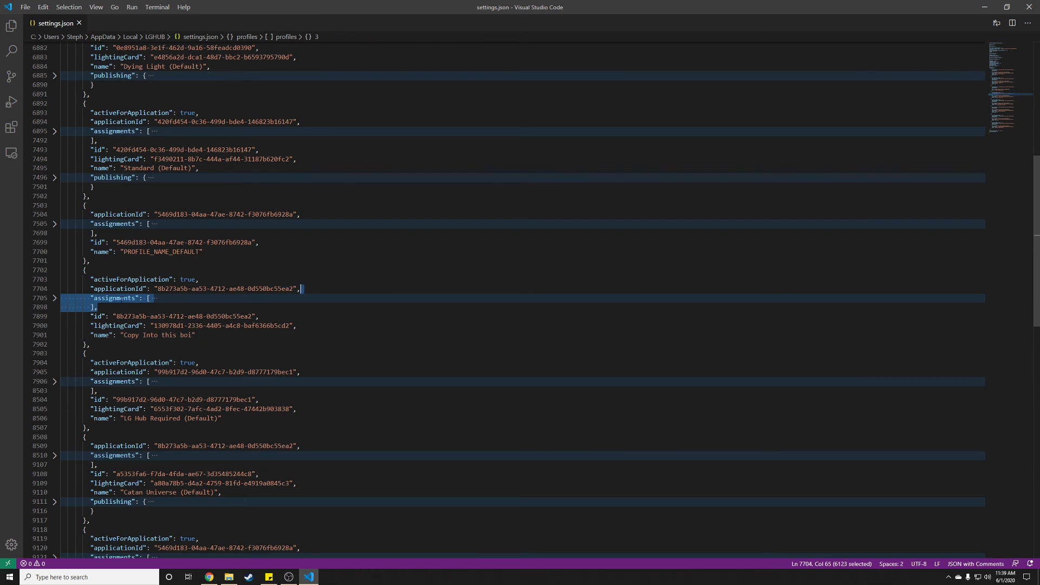
key(ctrl+v)
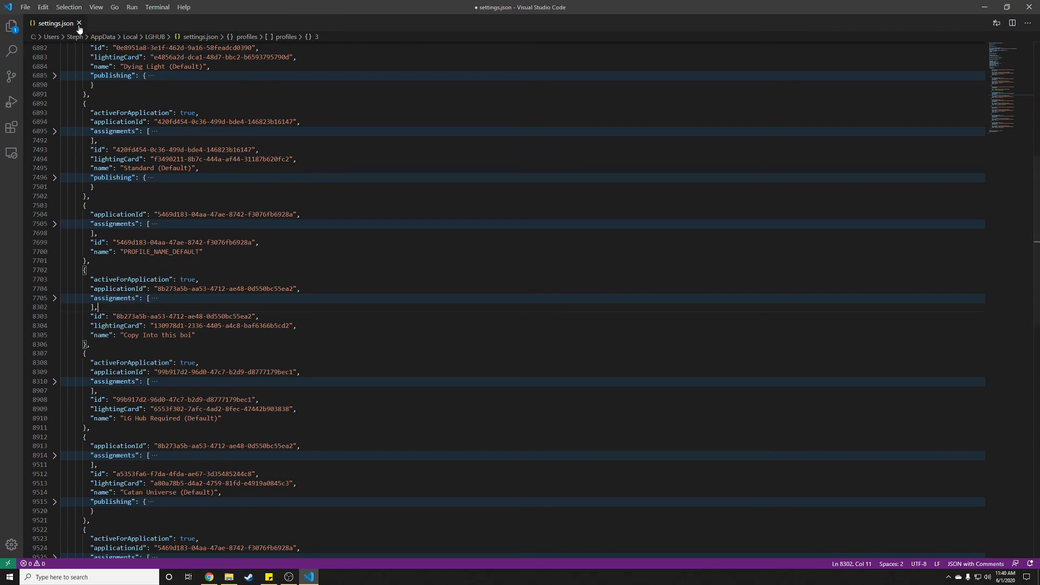
key(ctrl+s)
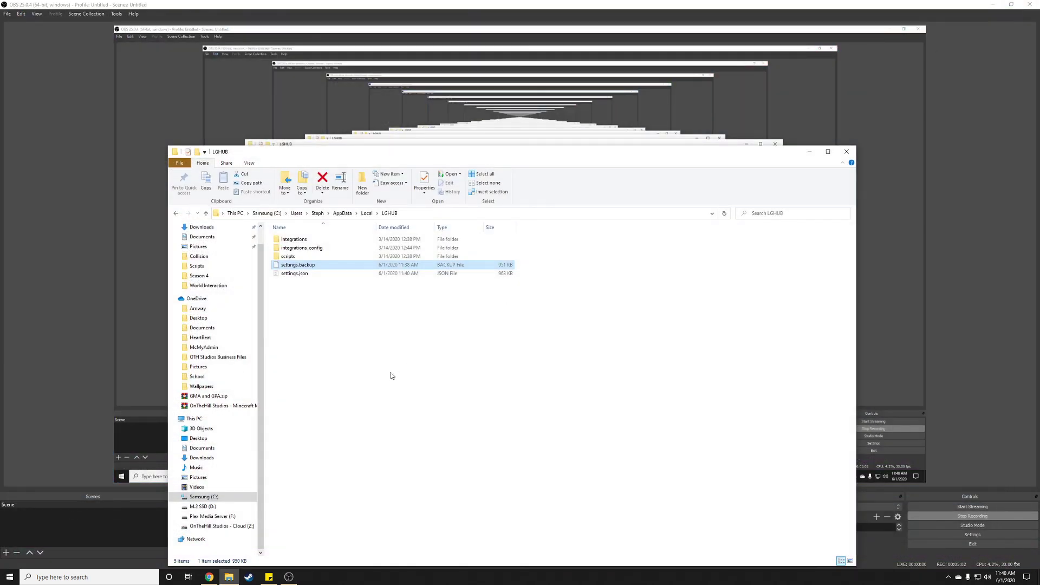
Launch Logitech G HUB by searching 'g hub' in Windows Search
key(super)
text(g hub)
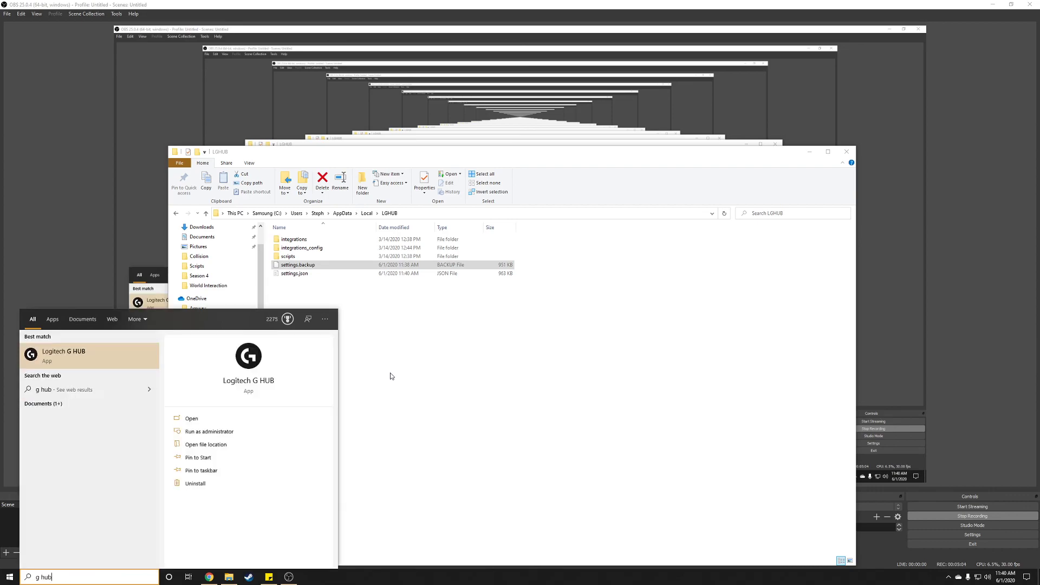
key(Return)
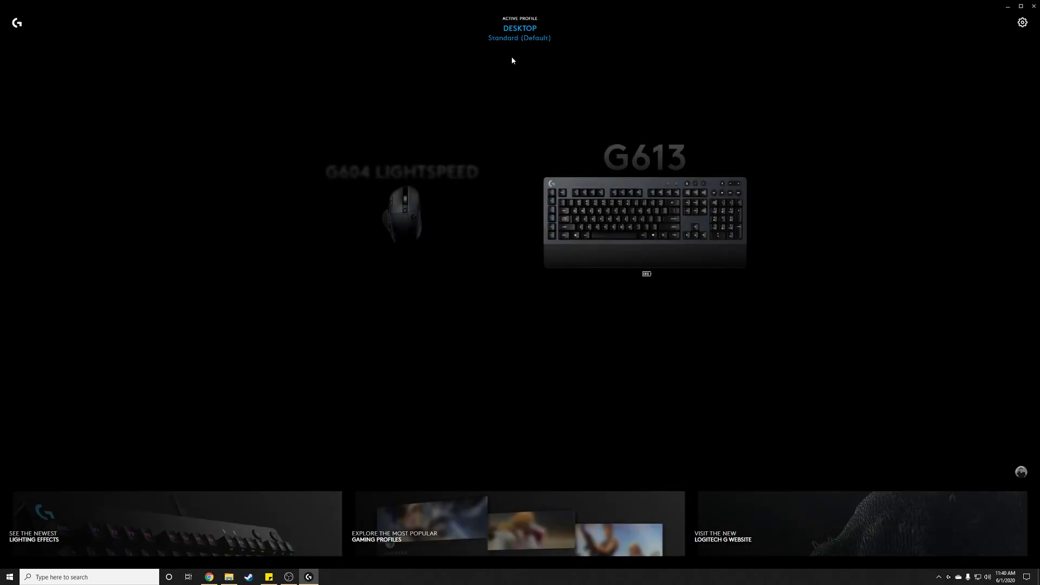
Activate Catan Universe's 'Copy Into this boi' profile and view the G604 mouse assignments
click(520, 33)
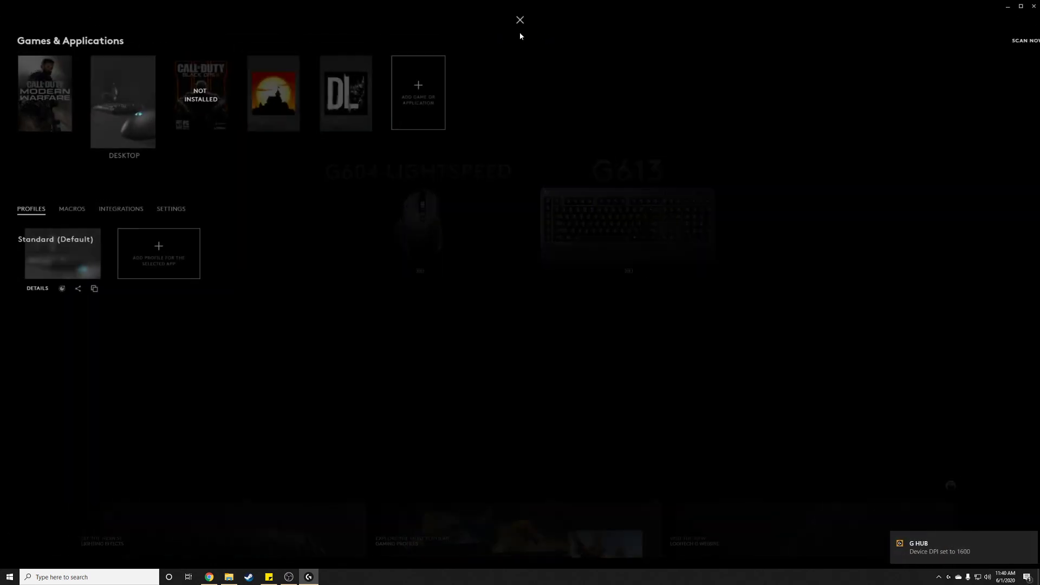
click(274, 114)
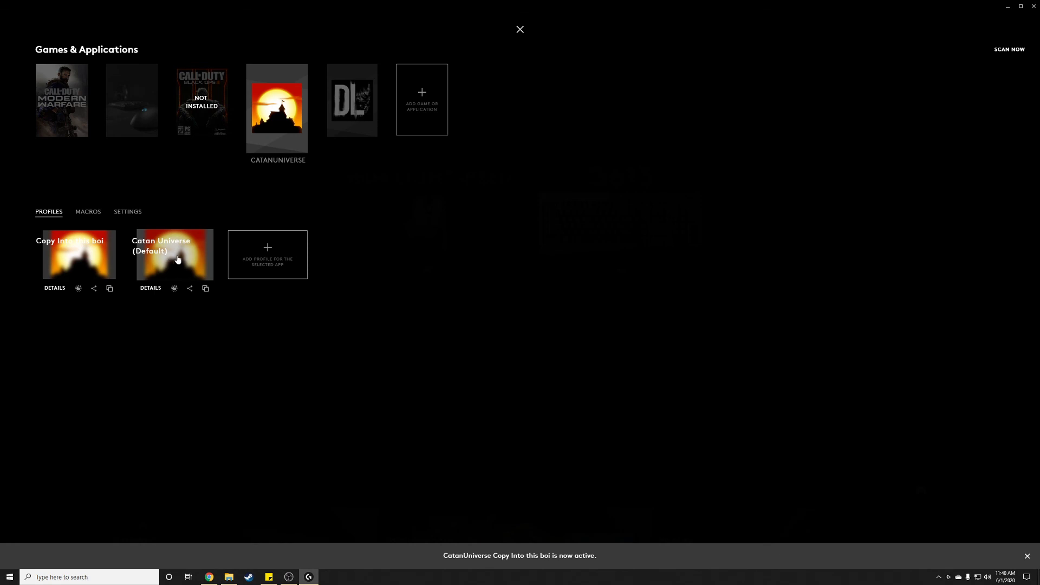
click(78, 250)
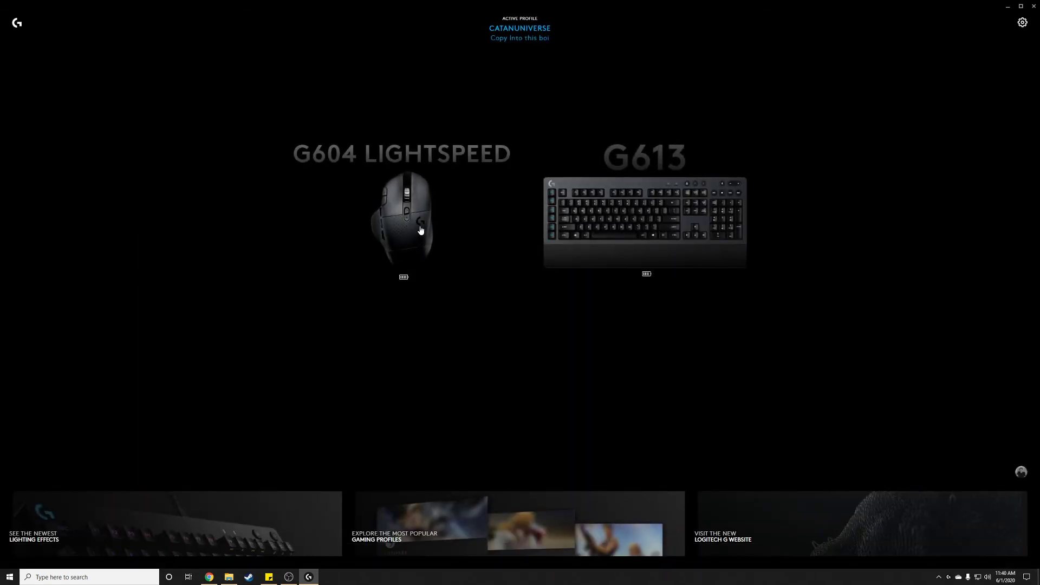
click(421, 230)
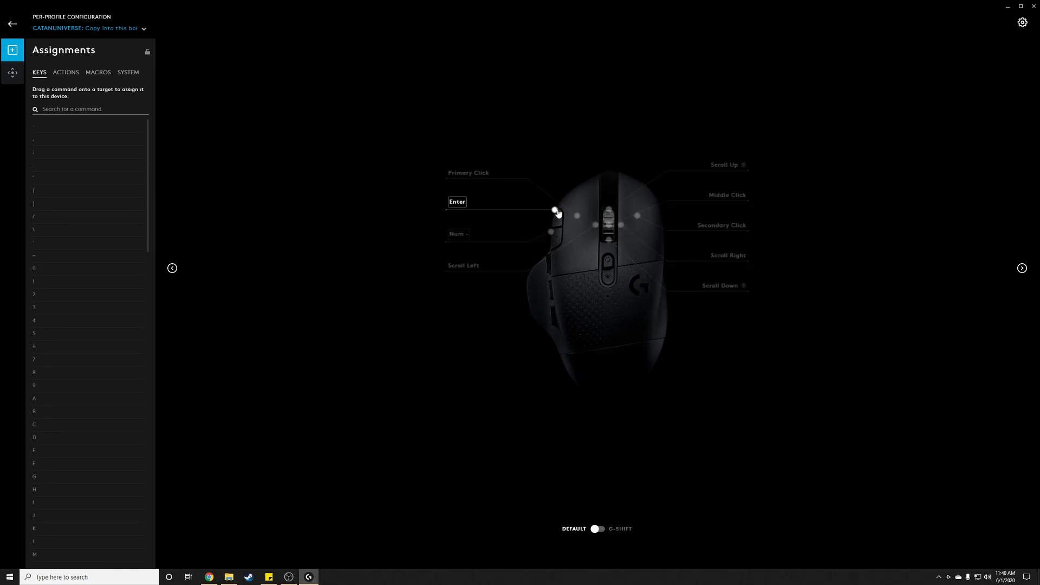
Delete the Catan Universe (Default) profile from the profile list
click(12, 26)
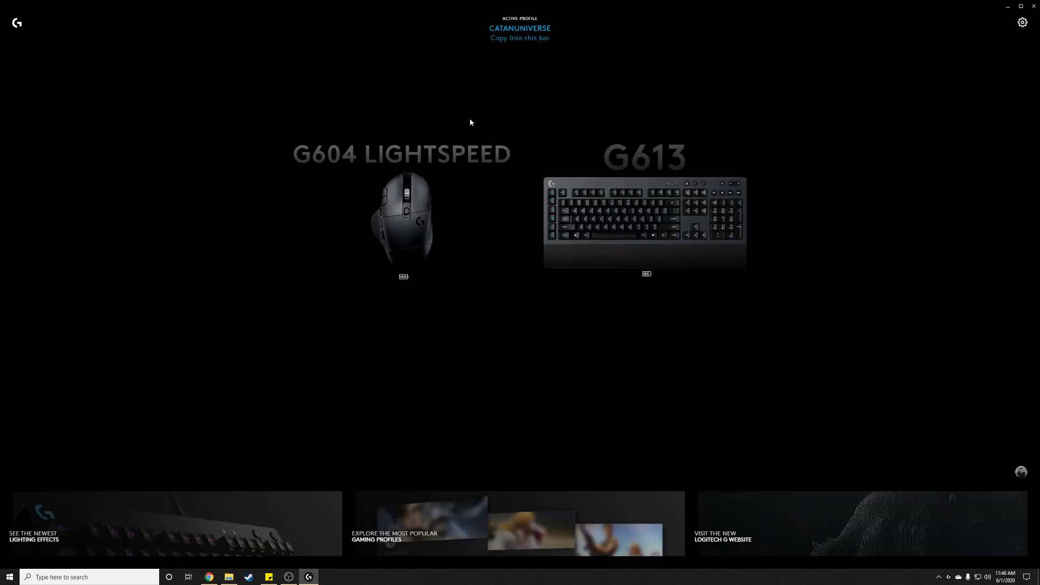
click(520, 38)
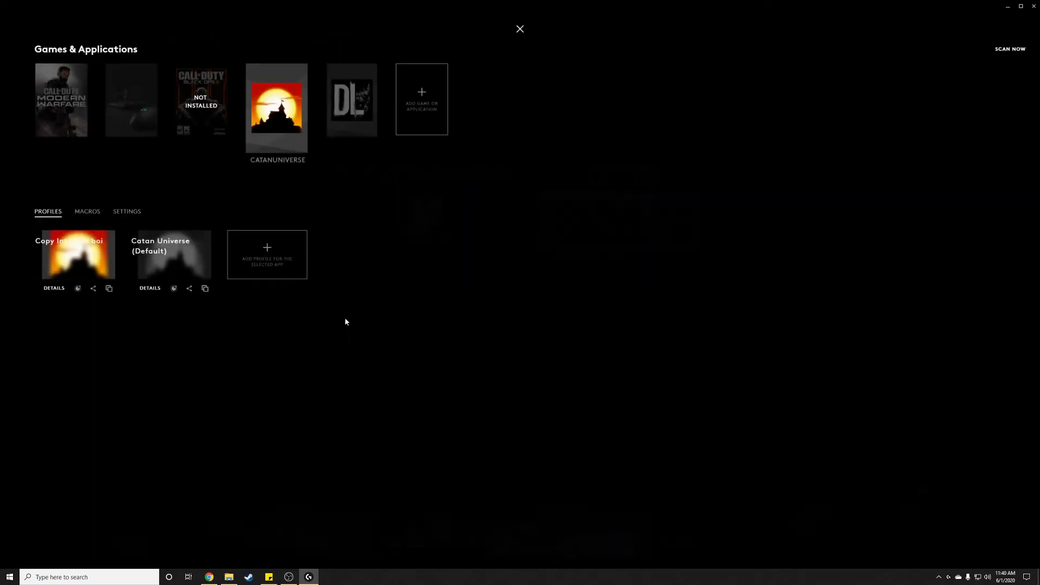
click(53, 288)
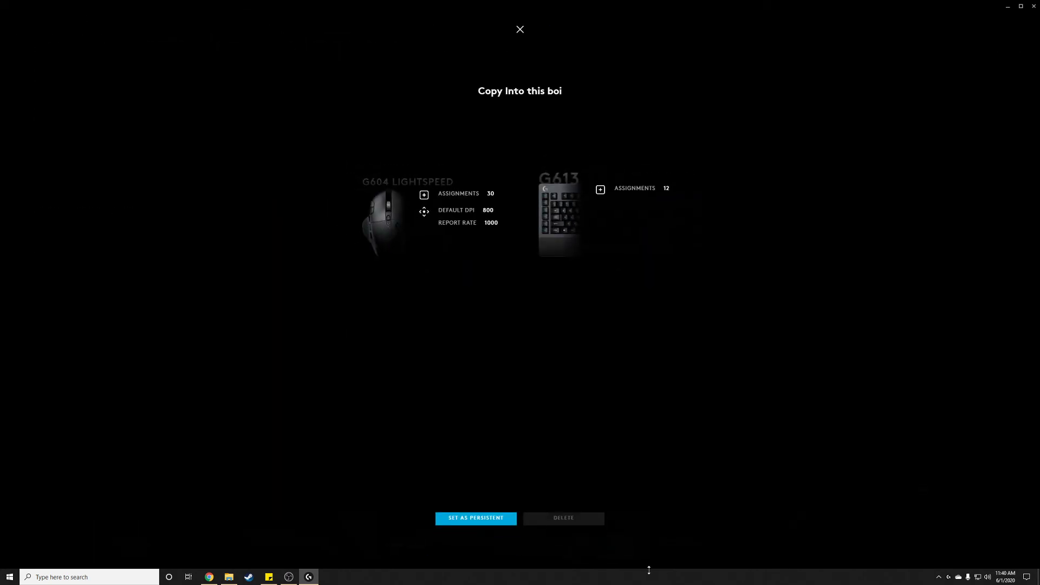
click(520, 31)
click(149, 285)
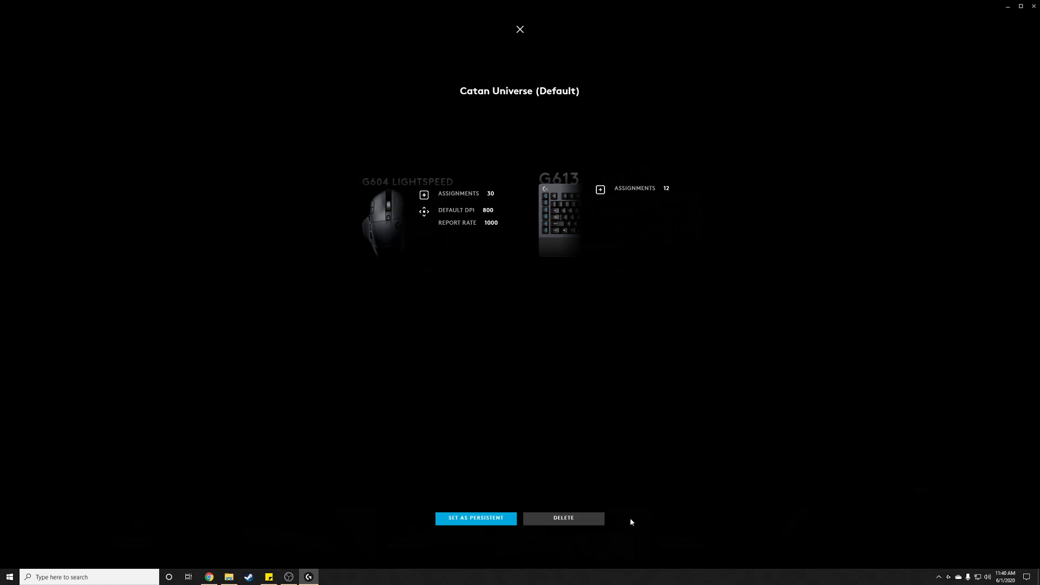
click(573, 519)
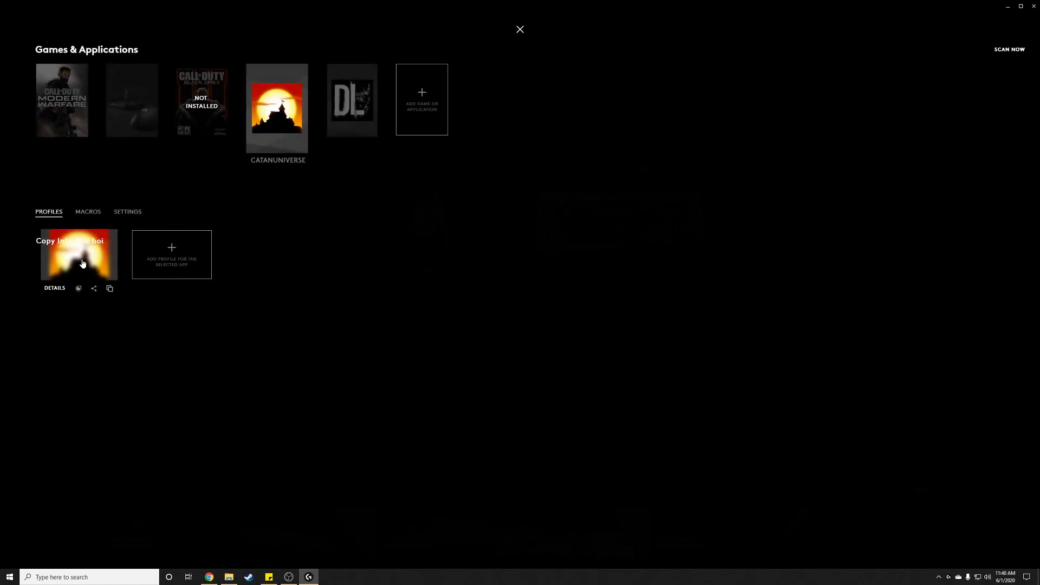
Recheck the G604 mouse configuration with 'Copy Into this boi' still active
click(83, 264)
click(398, 228)
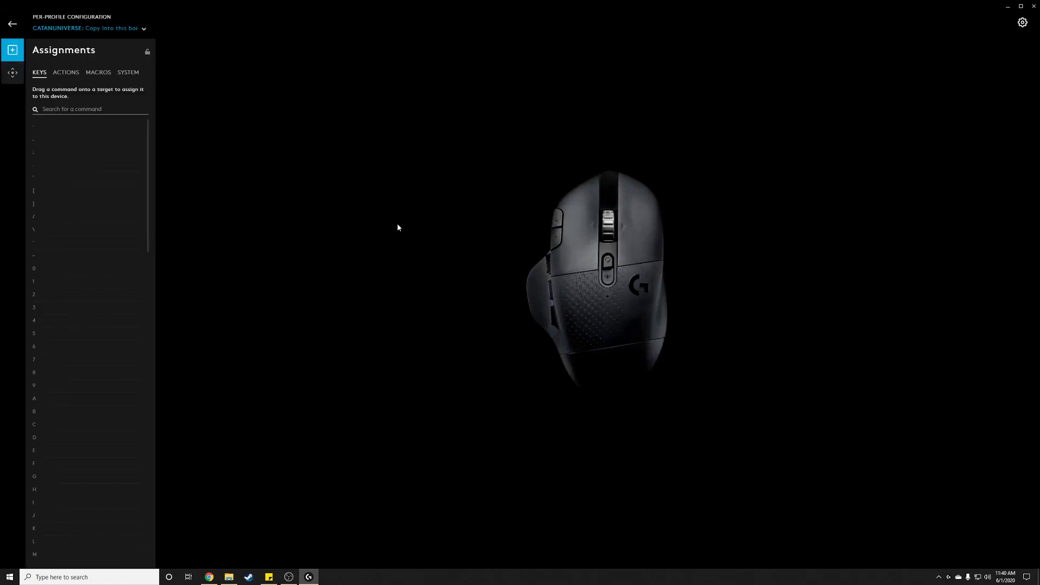
click(12, 24)
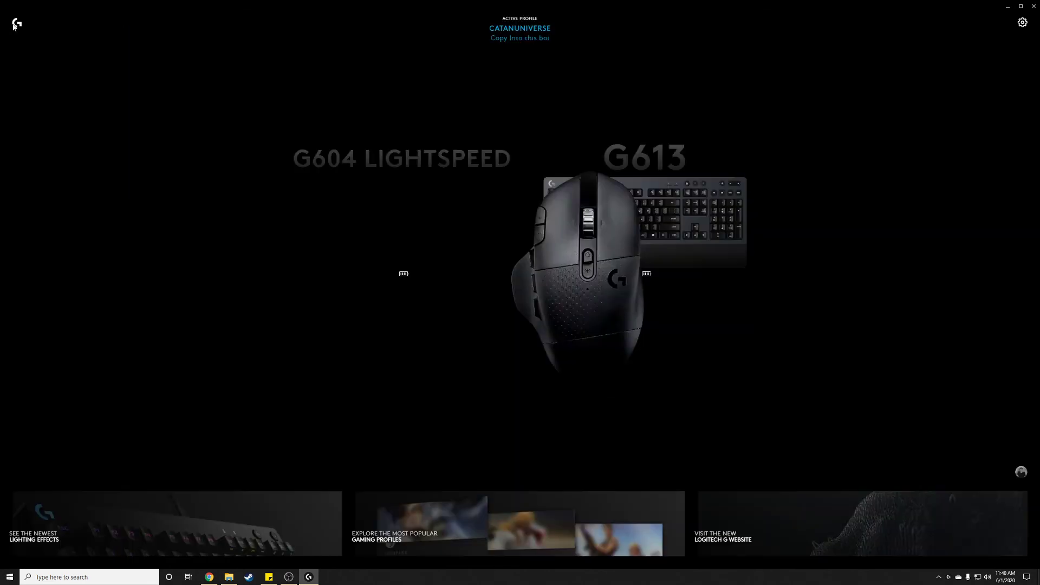